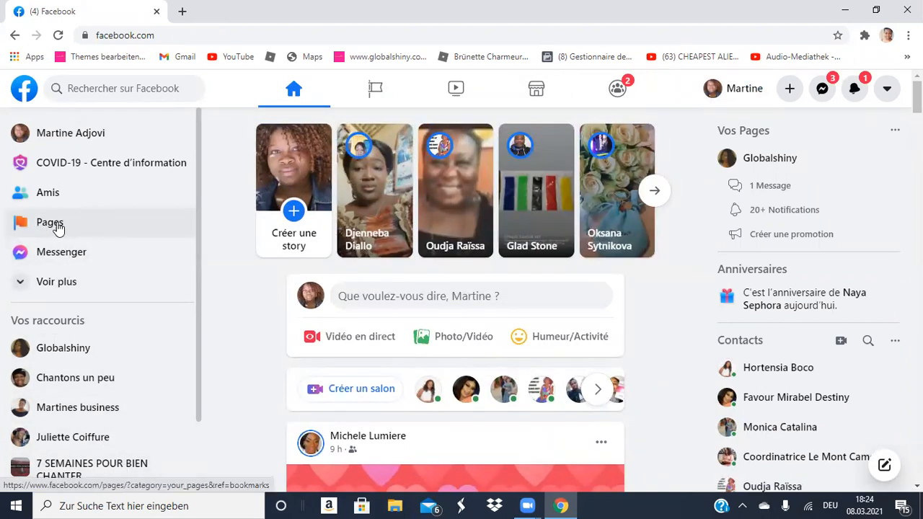
Open the Pages list from the left sidebar and start a new Page with Créer une Page.
left_click(21, 230)
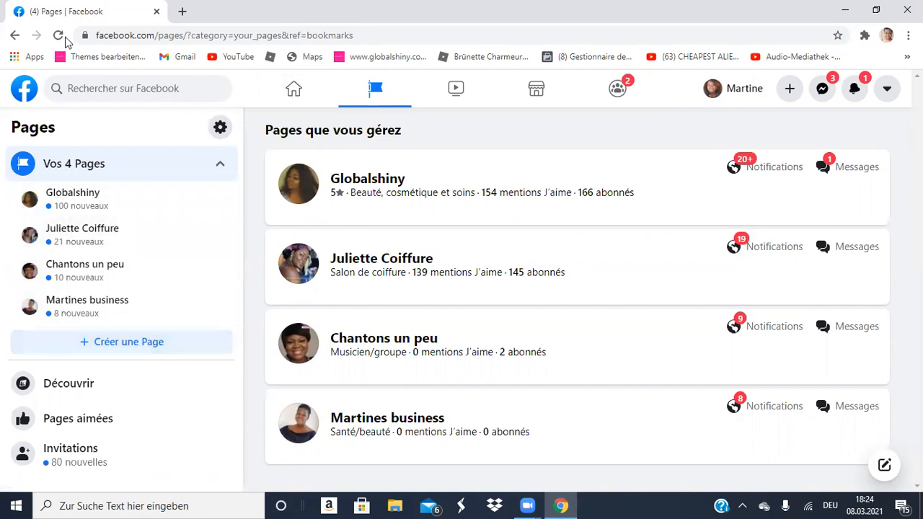
left_click(15, 35)
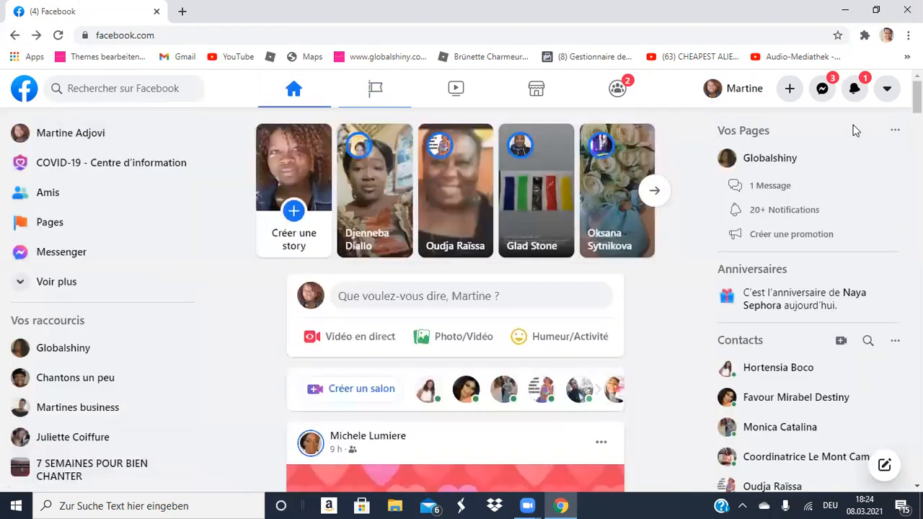
left_click(887, 91)
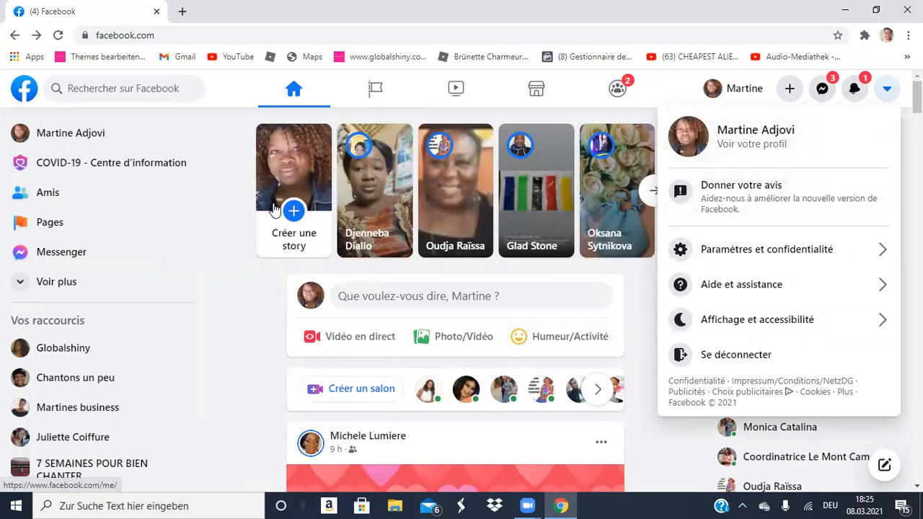
left_click(204, 244)
left_click(87, 226)
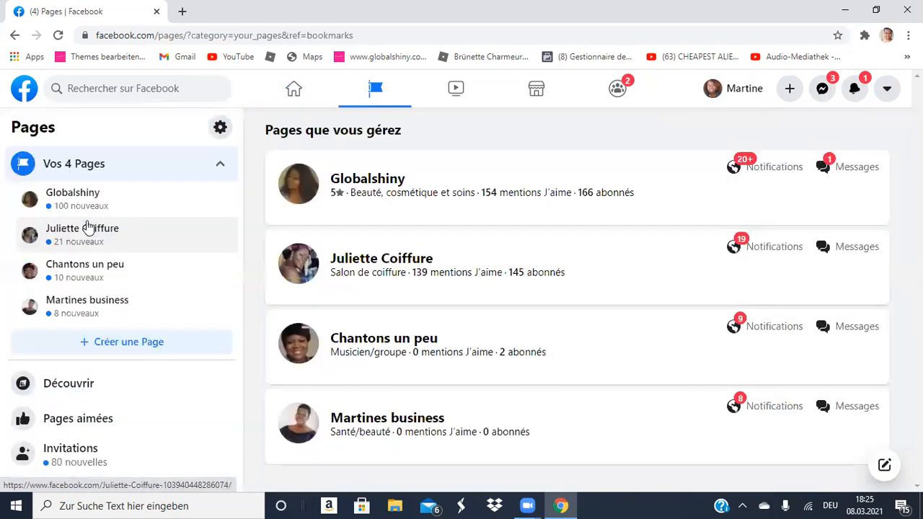
left_click(147, 346)
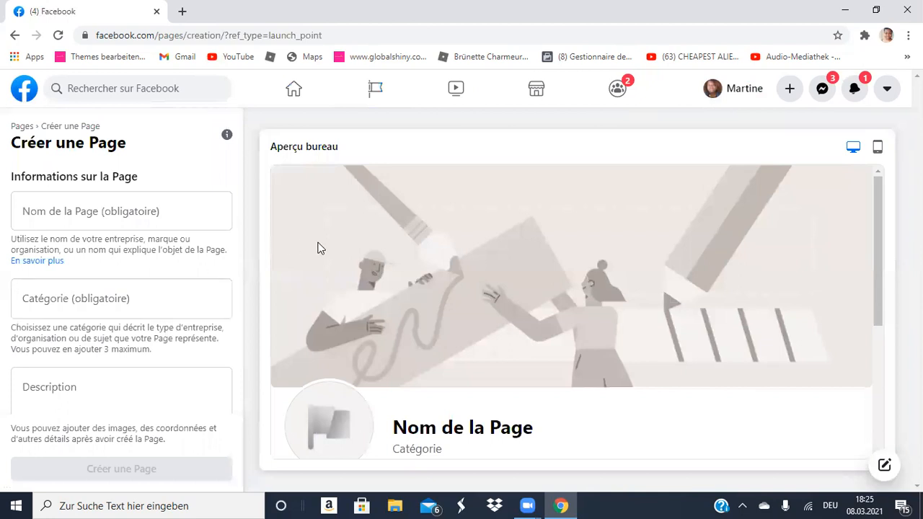
Enter 'Martineshop' as the Page name, replacing the first full-name entry.
left_click(162, 215)
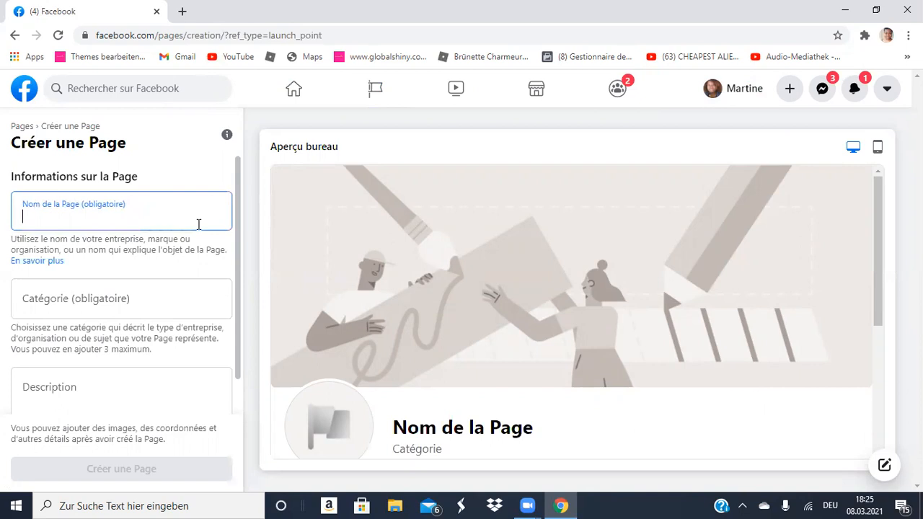
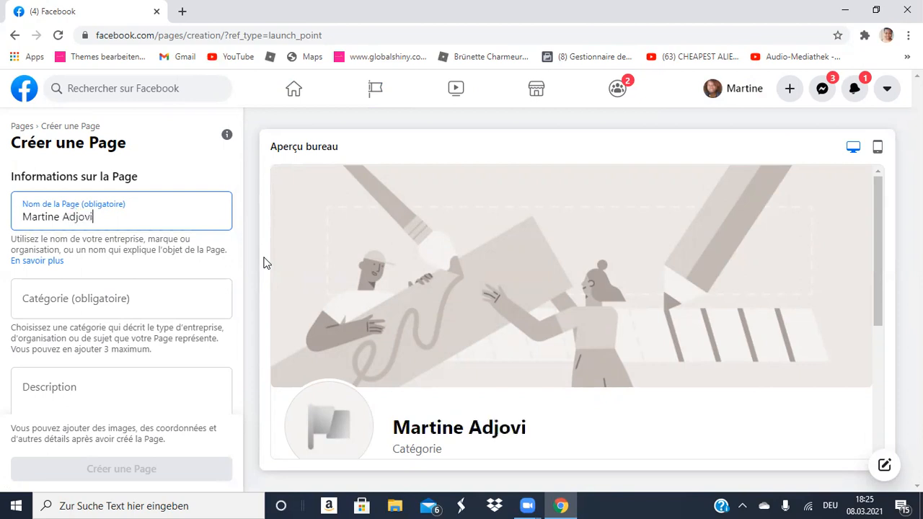
left_click(158, 307)
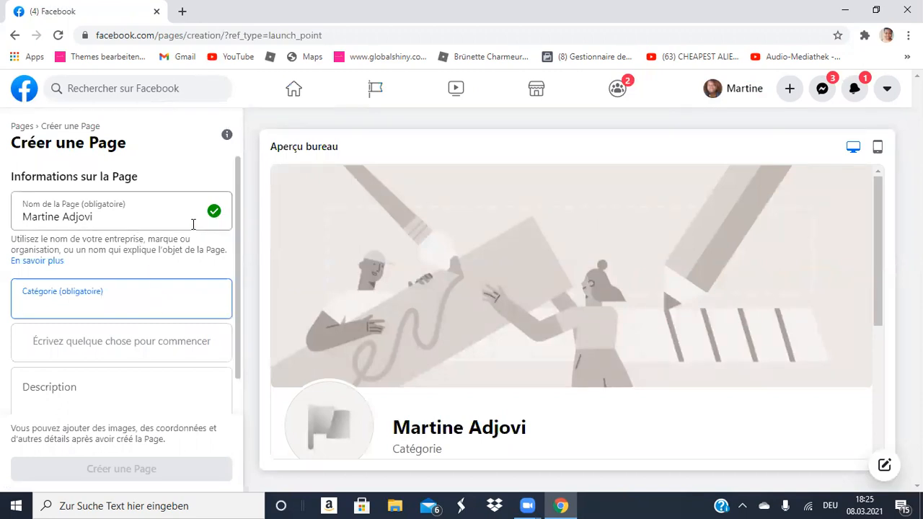
left_click(136, 220)
key("BackSpace")
key("BackSpace")
key("BackSpace")
key("BackSpace")
key("BackSpace")
key("BackSpace")
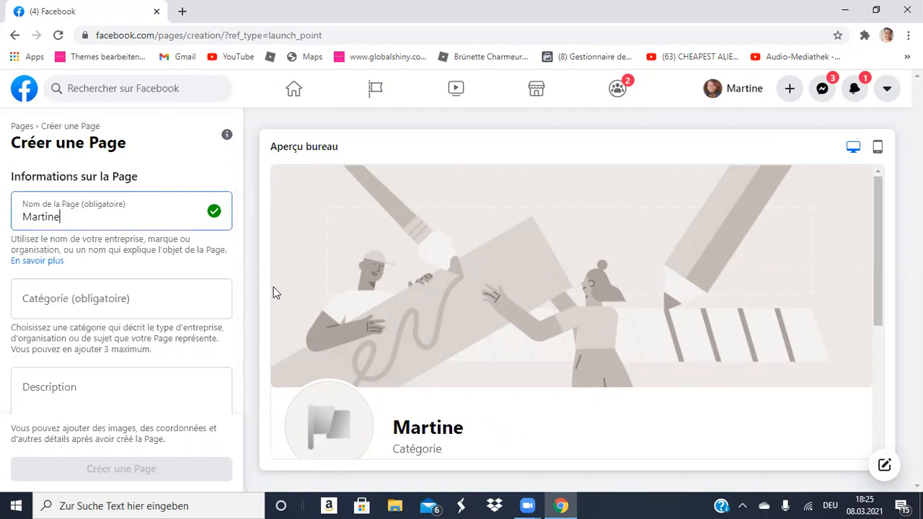
left_click(165, 303)
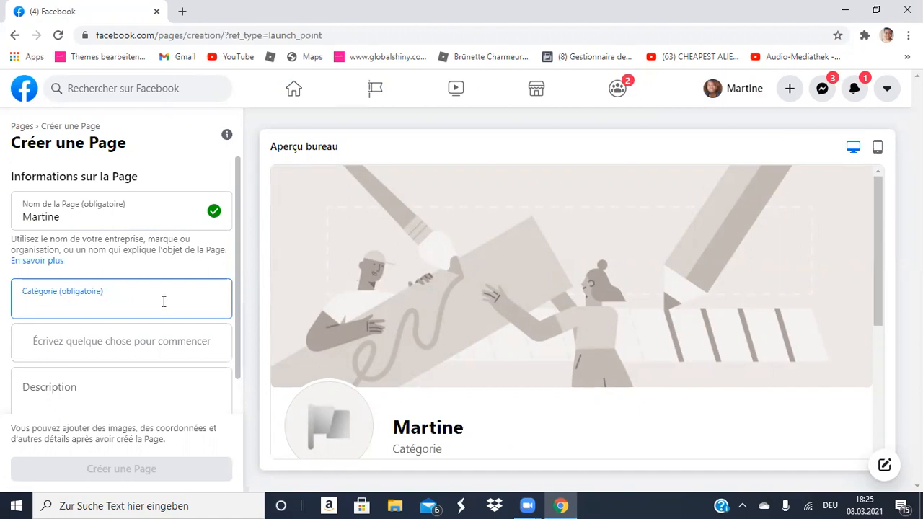
left_click(93, 217)
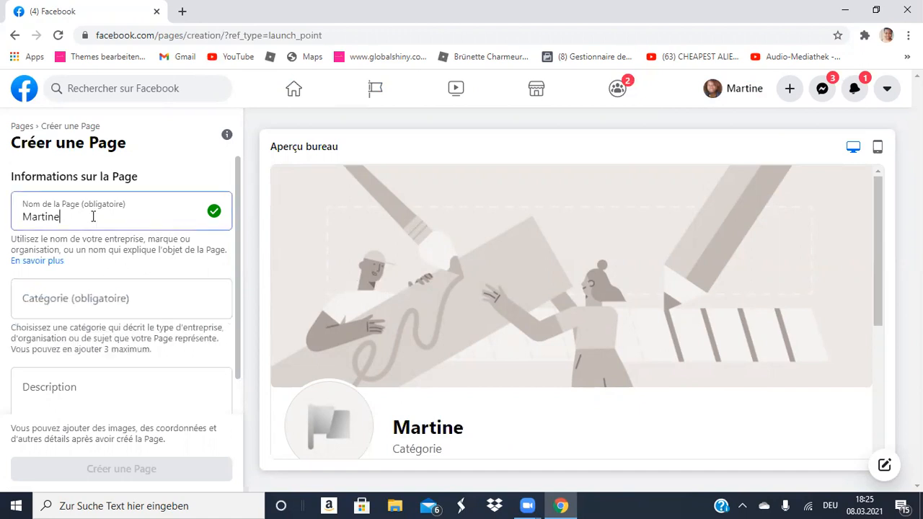
type("shop")
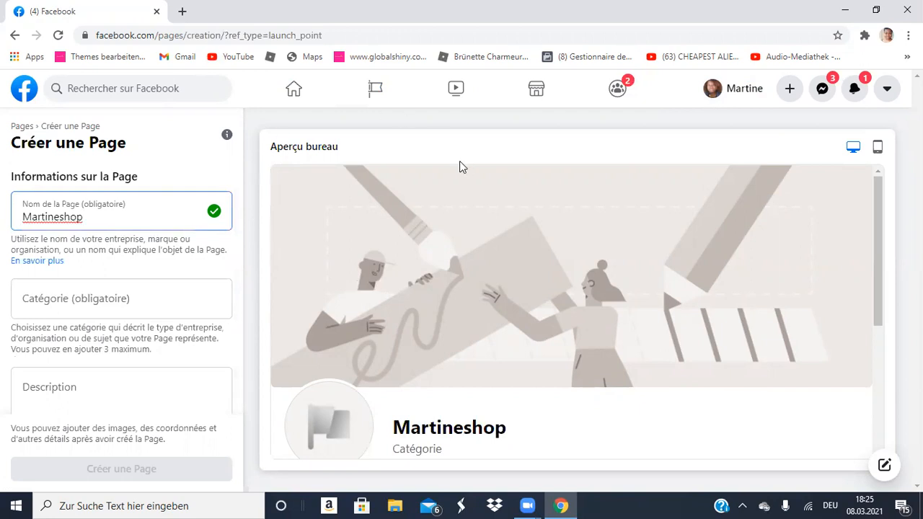
left_click(88, 299)
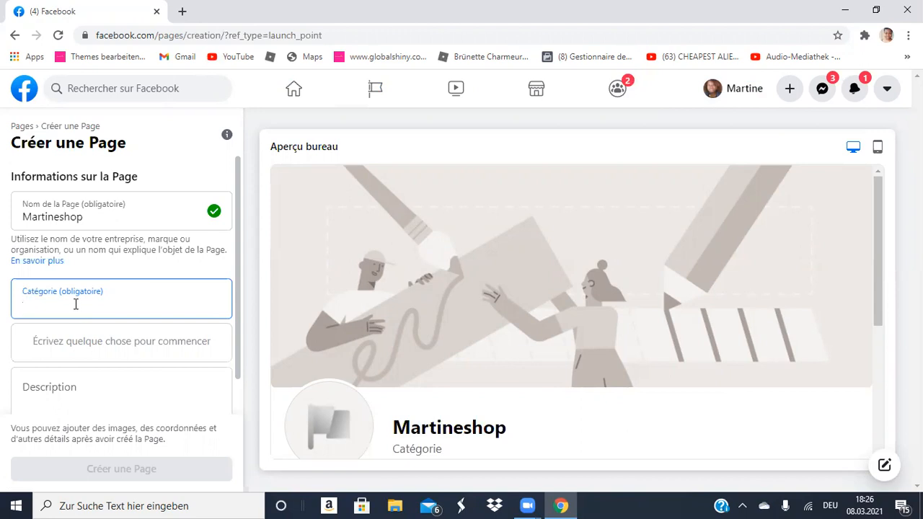
Search the categories for 'chaussure' and pick Magasin de chaussures for the Page.
type("vete")
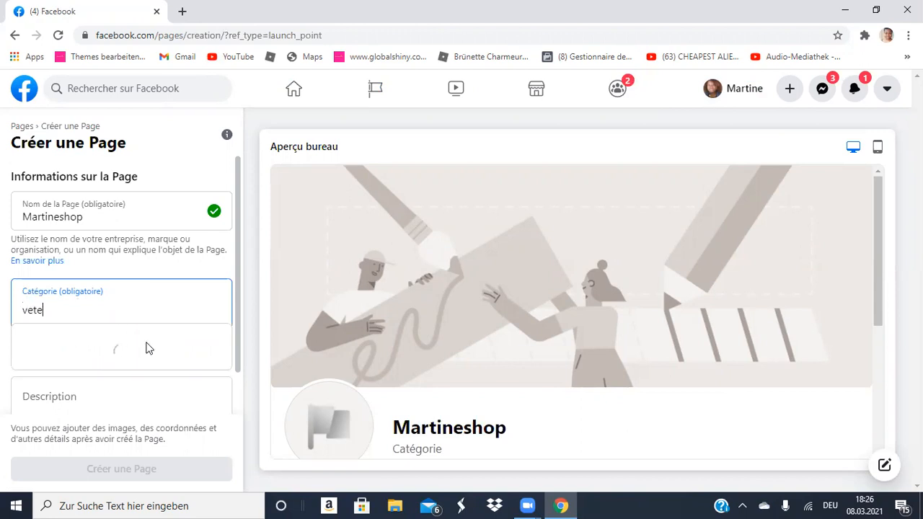
type("ment")
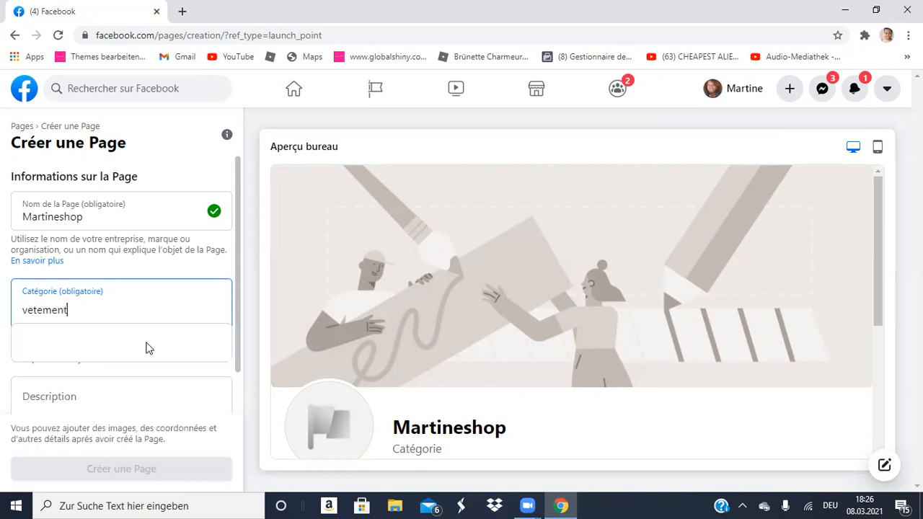
type("s")
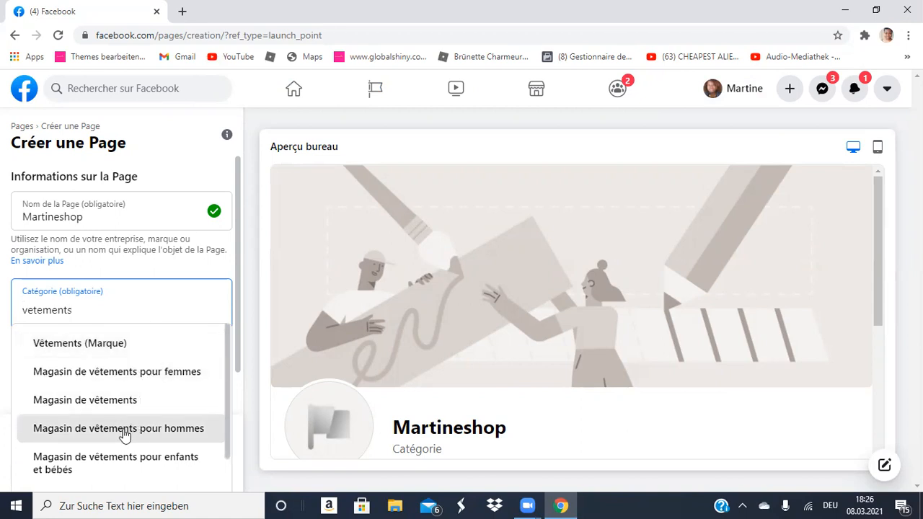
scroll(145, 424, "down", 2)
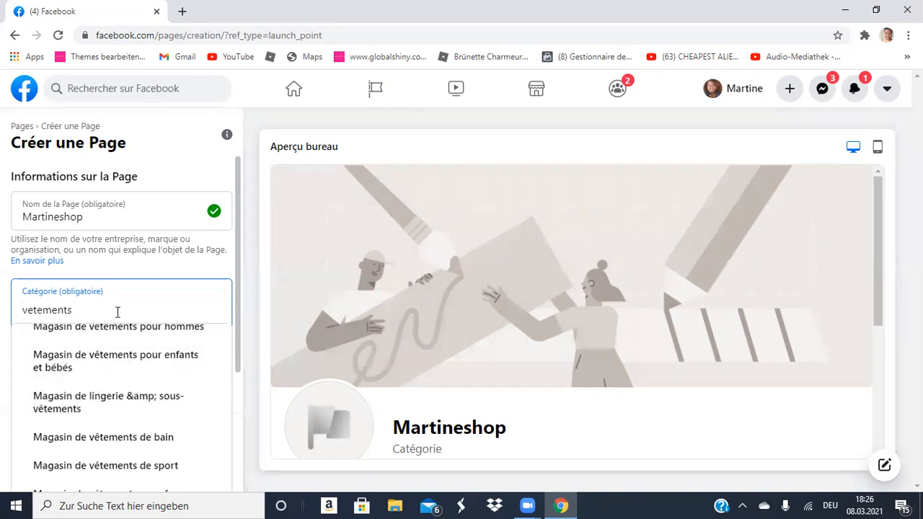
key("BackSpace")
key("BackSpace")
key("BackSpace")
key("BackSpace")
key("BackSpace")
key("BackSpace")
key("BackSpace")
key("BackSpace")
key("BackSpace")
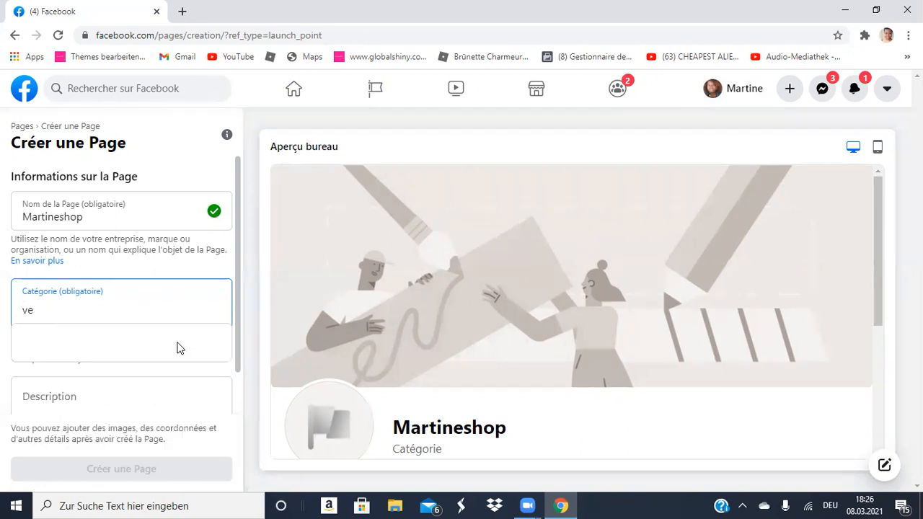
type("chau")
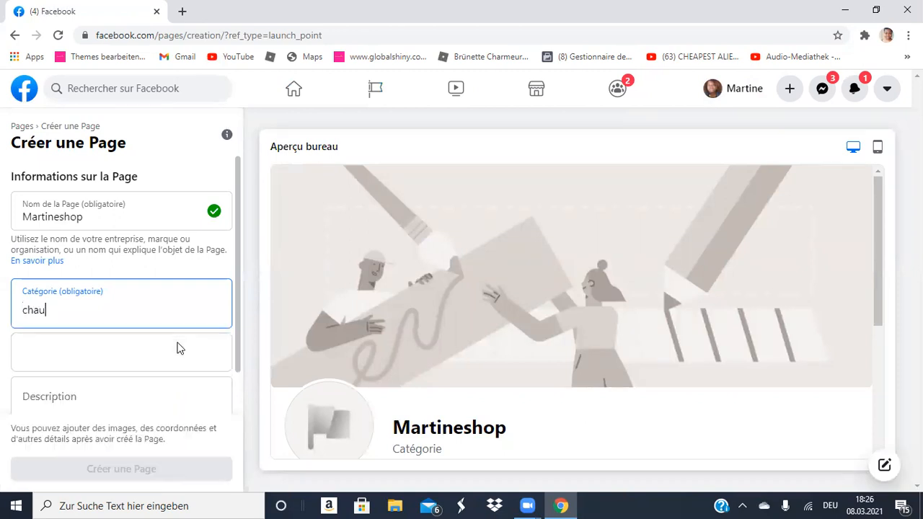
type("ssure")
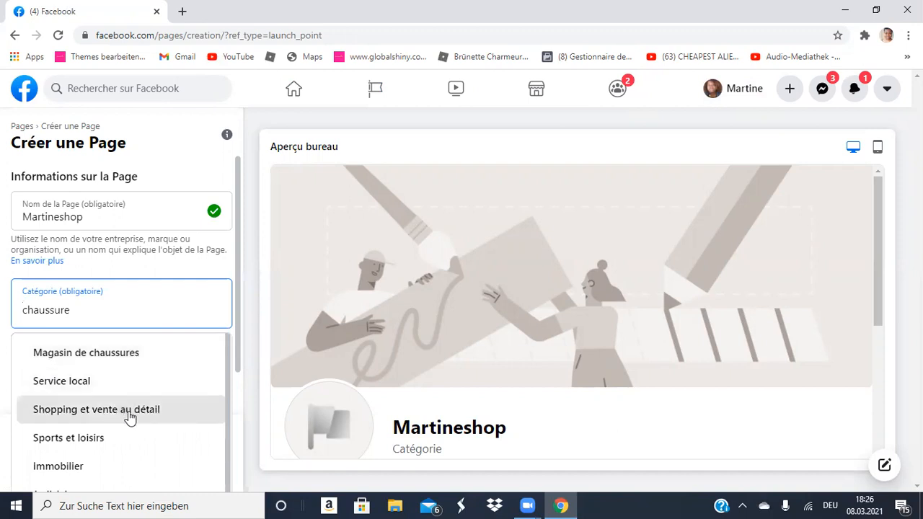
scroll(135, 440, "down", 1)
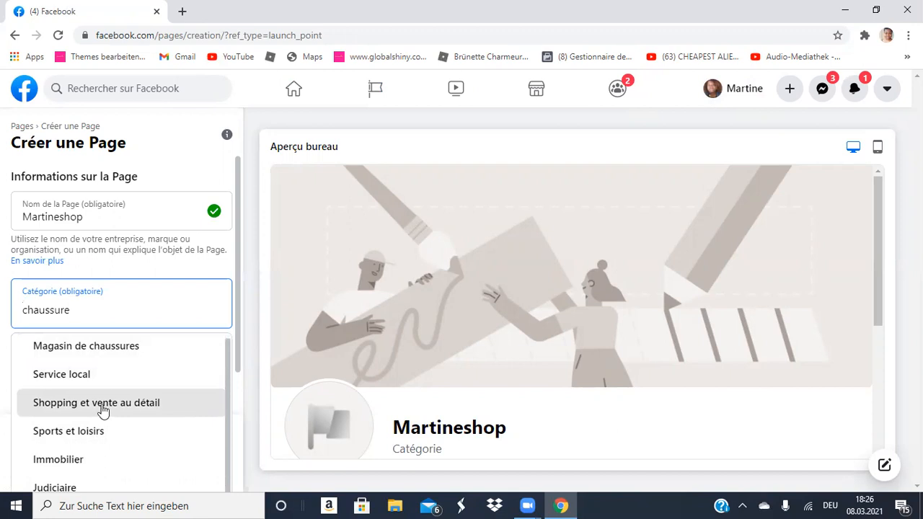
left_click(101, 352)
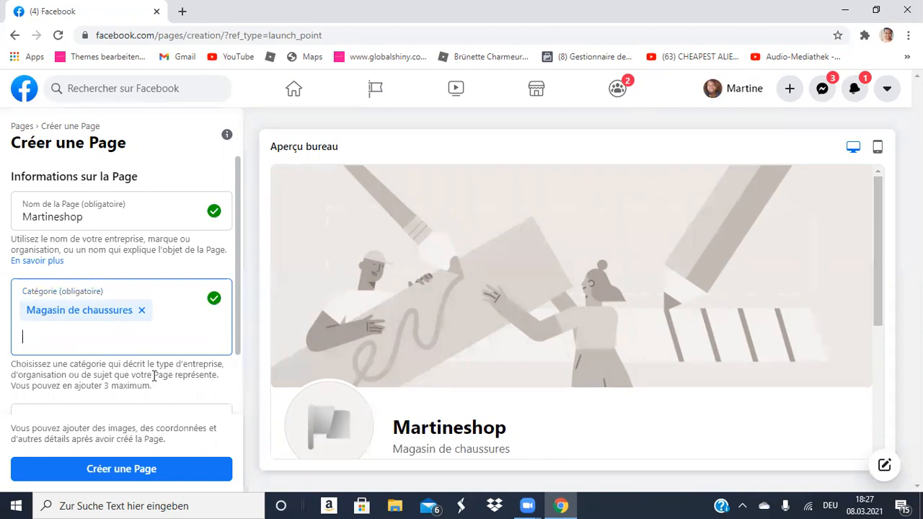
scroll(151, 367, "down", 1)
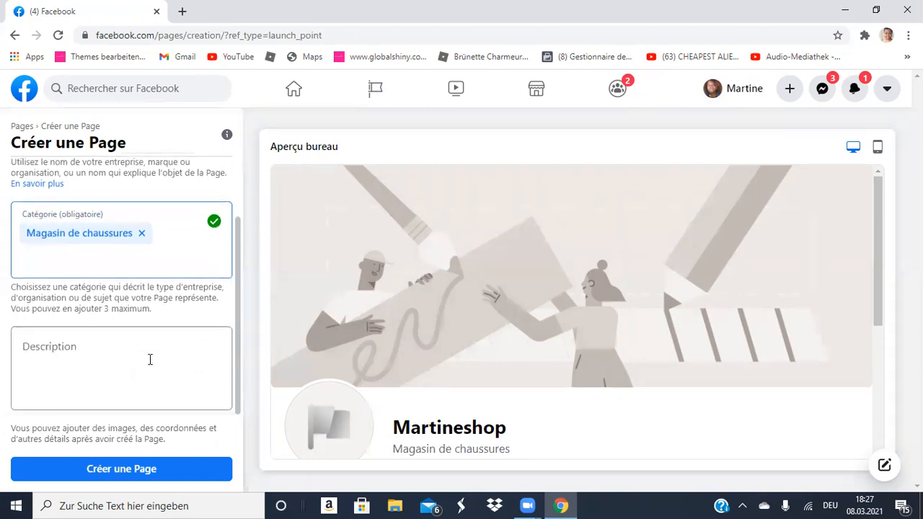
Write the description 'vente en detail de chaussure de sport, vente en ligne et en physique'.
left_click(104, 346)
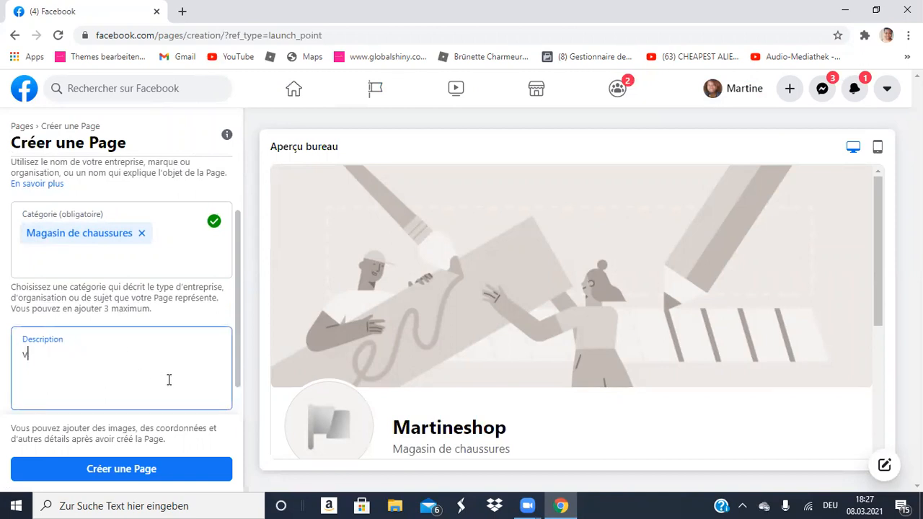
type("vente en detail")
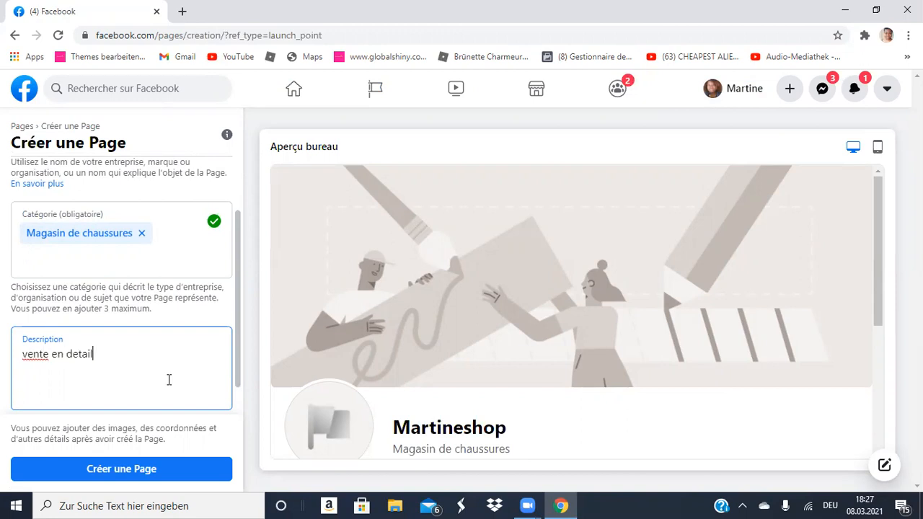
type(", vente en l")
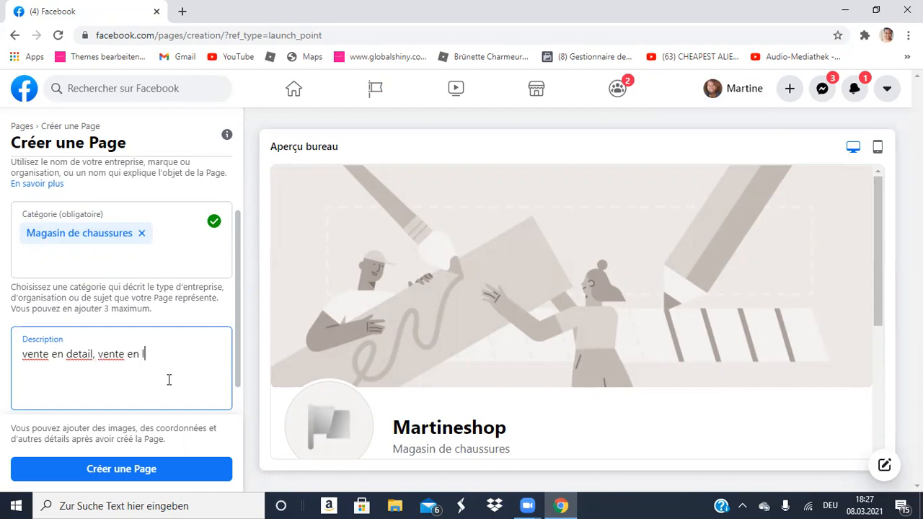
type("igne et en physi")
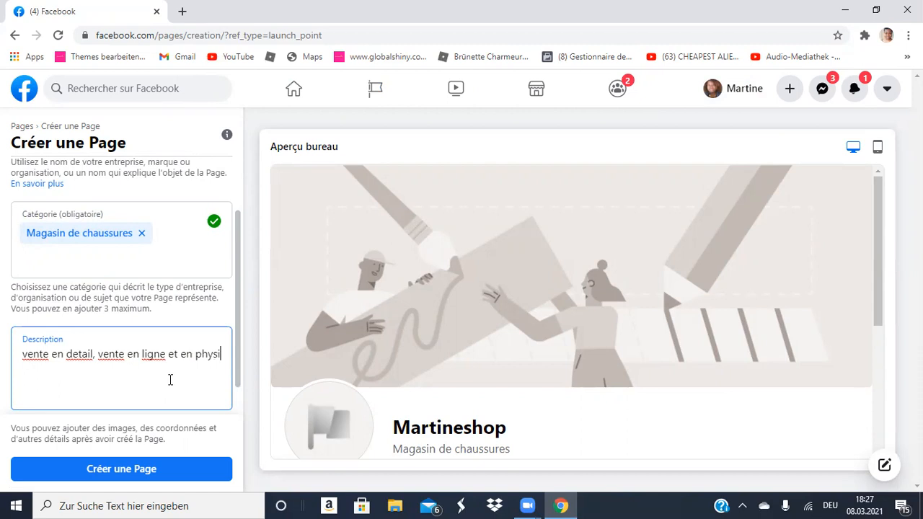
type("que")
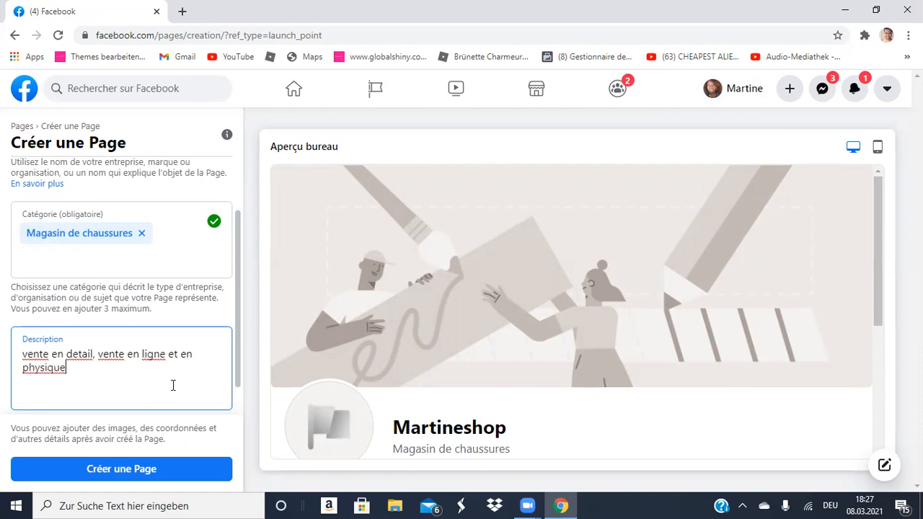
scroll(171, 380, "down", 1)
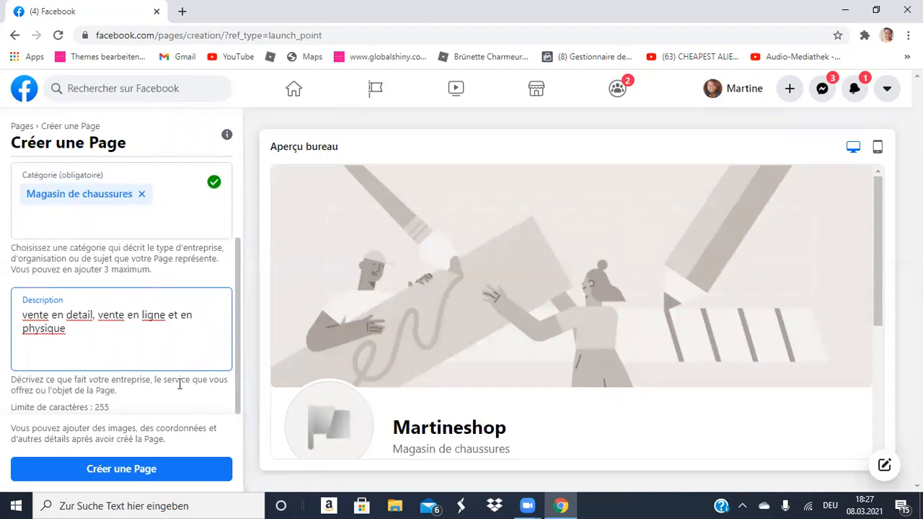
left_click(93, 315)
type("de ch")
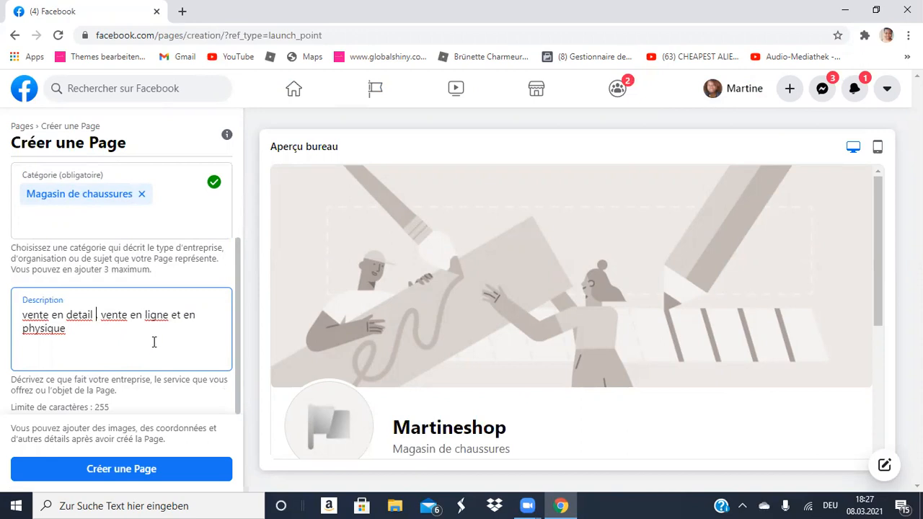
type("aussure")
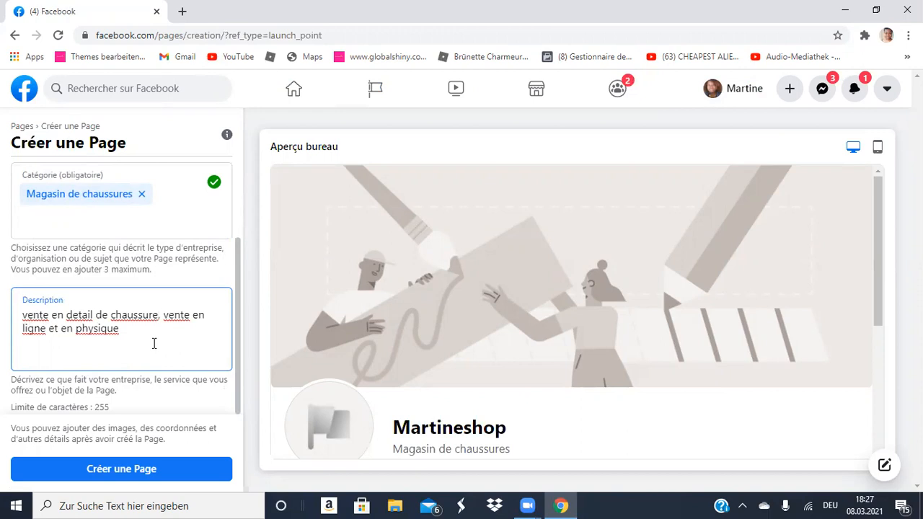
type(",")
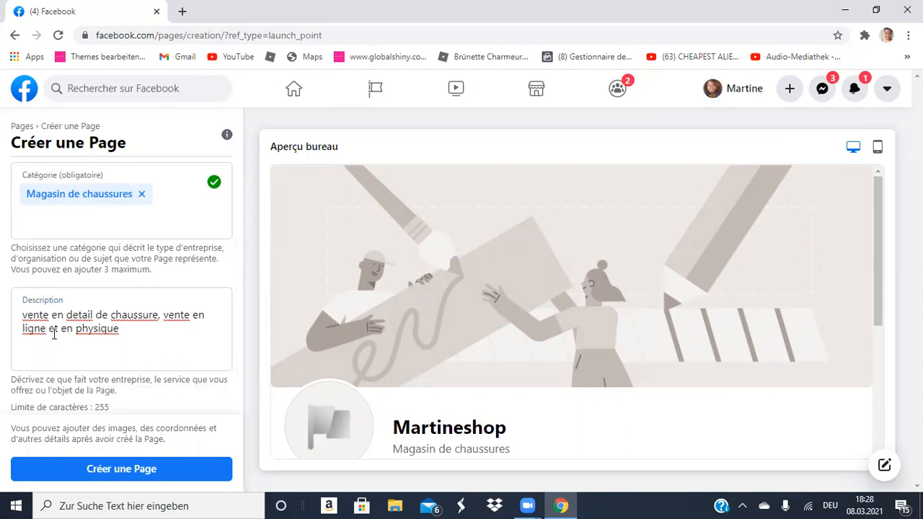
left_click(159, 315)
type("o,")
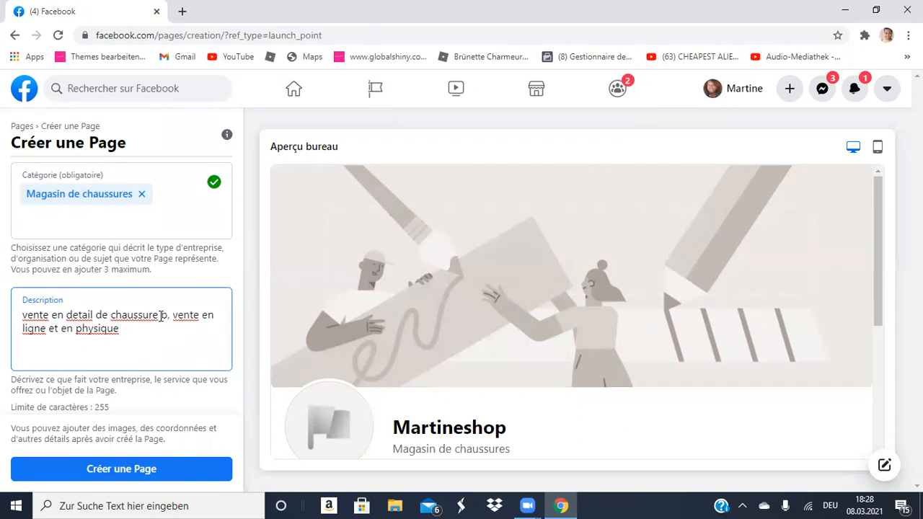
key("BackSpace")
type("de sport,")
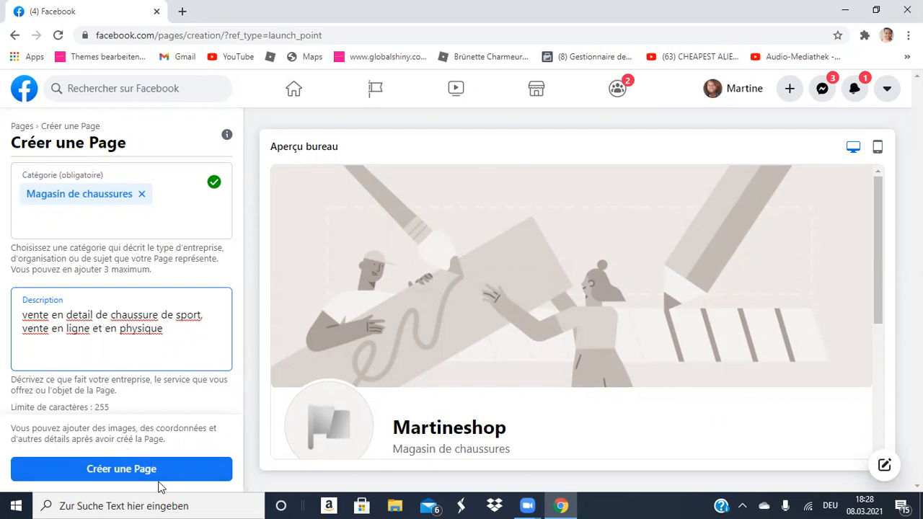
Create the Martineshop Page and scroll the Configurez votre Page panel to the Images section.
left_click(180, 476)
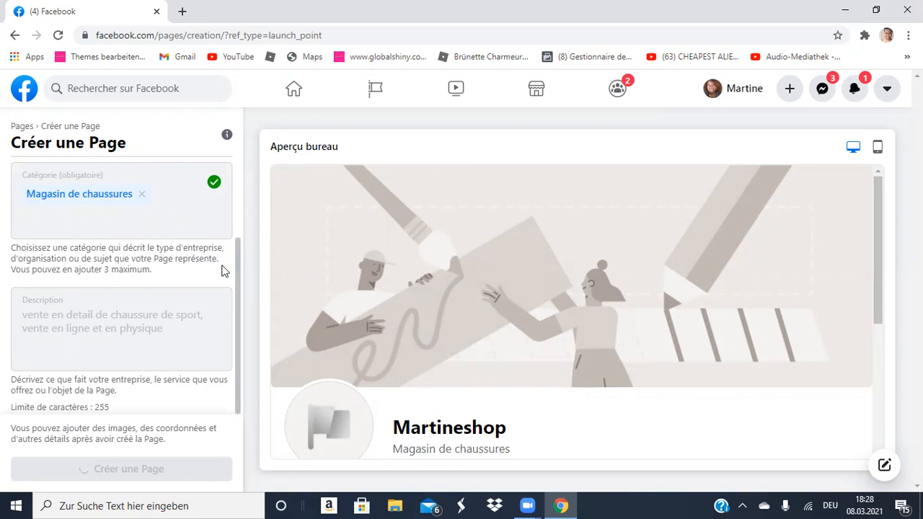
scroll(223, 270, "up", 2)
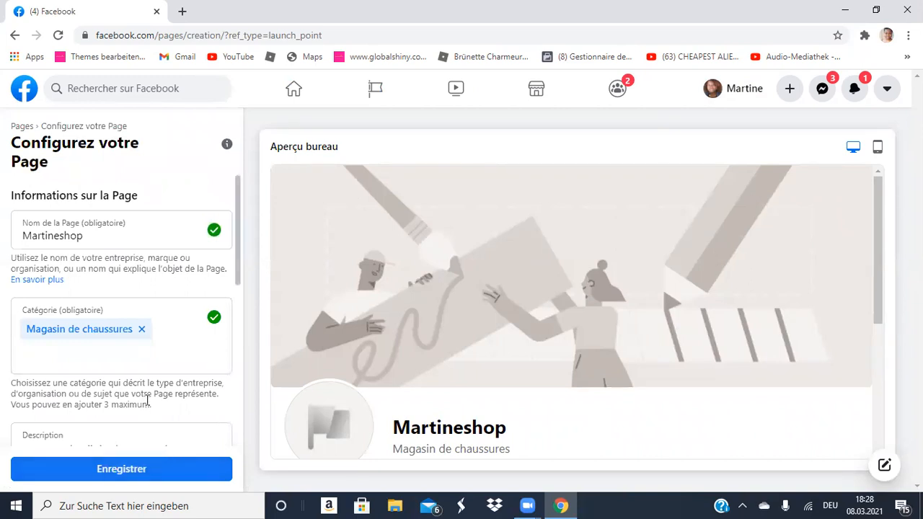
scroll(148, 398, "down", 5)
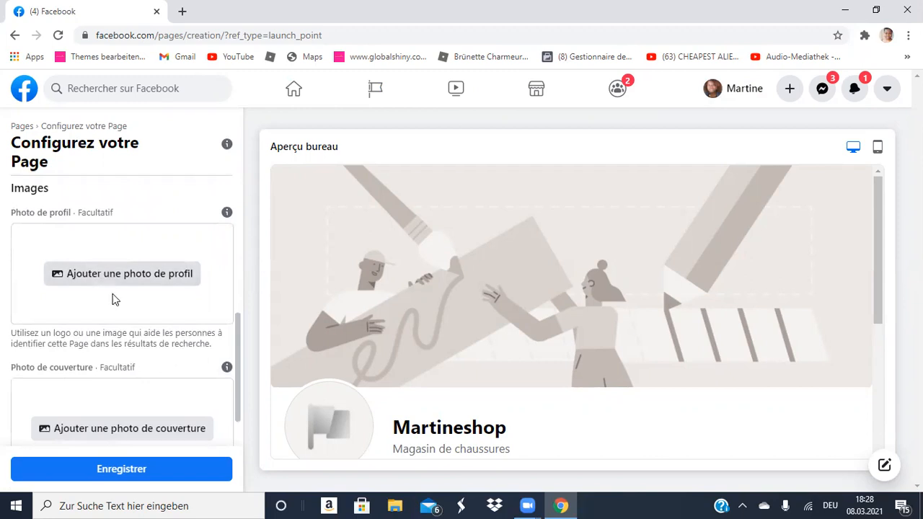
scroll(113, 295, "up", 3)
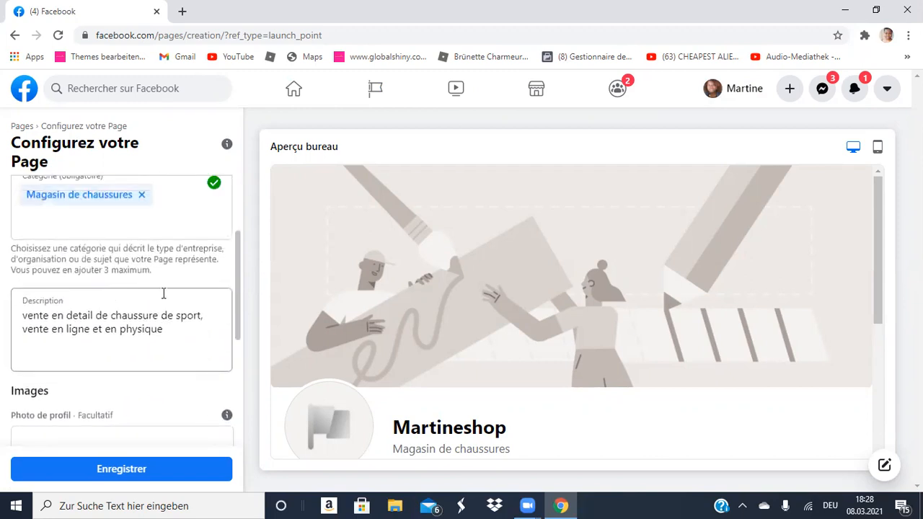
scroll(180, 370, "down", 3)
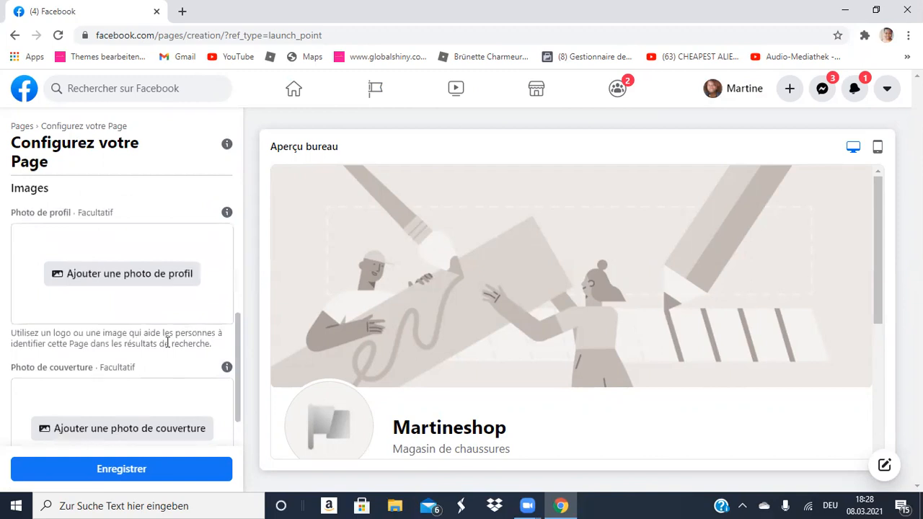
left_click(150, 277)
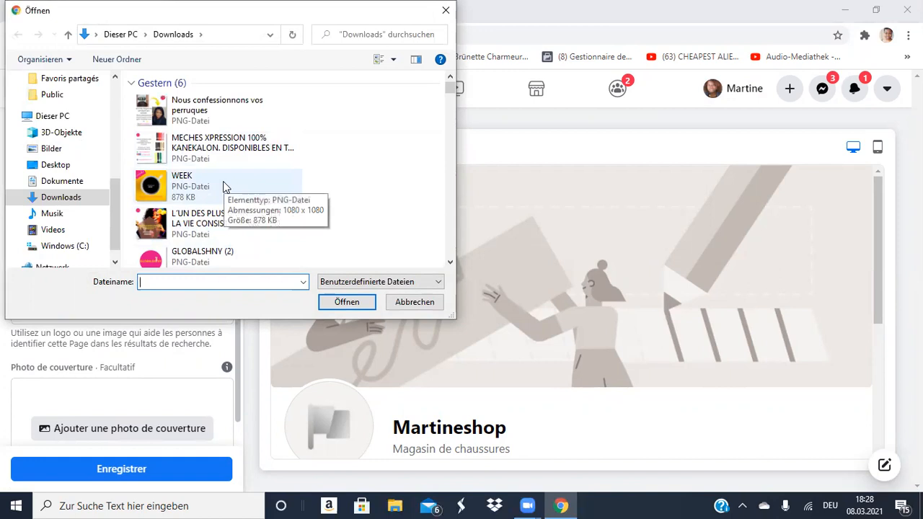
left_click(208, 220)
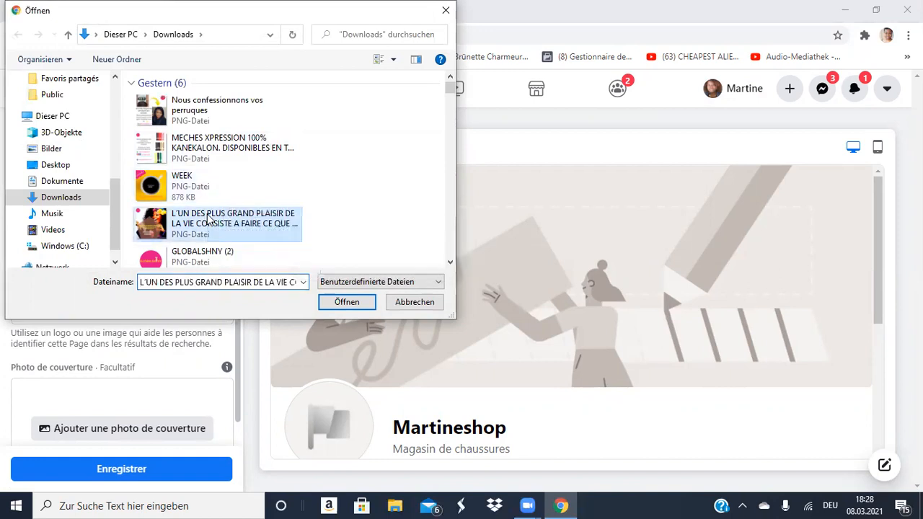
double_click(208, 220)
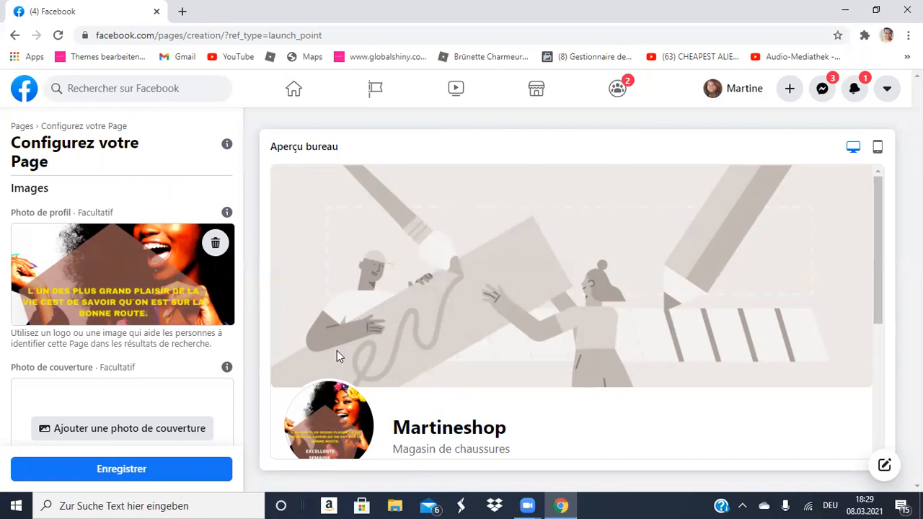
Swap a trial resistance-band cover for the 'Nous confessionnons vos perruques' wig advert and save.
left_click(141, 431)
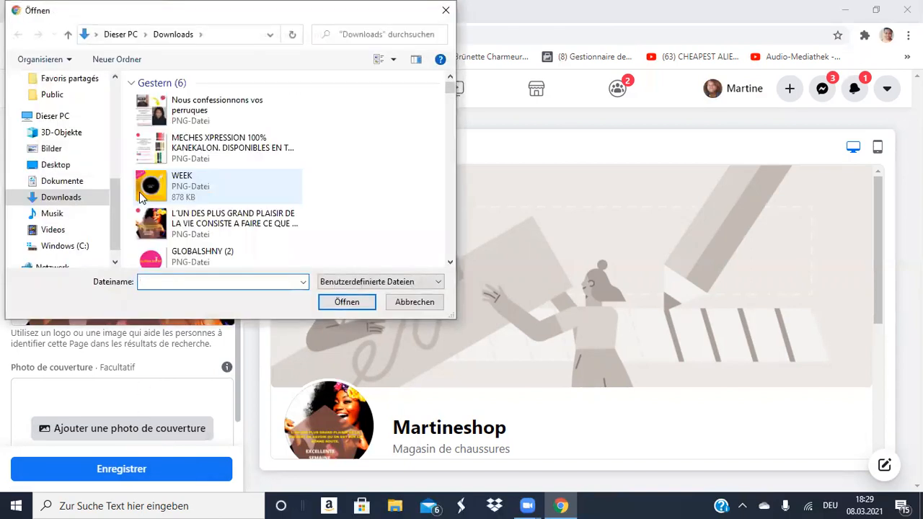
scroll(246, 183, "down", 3)
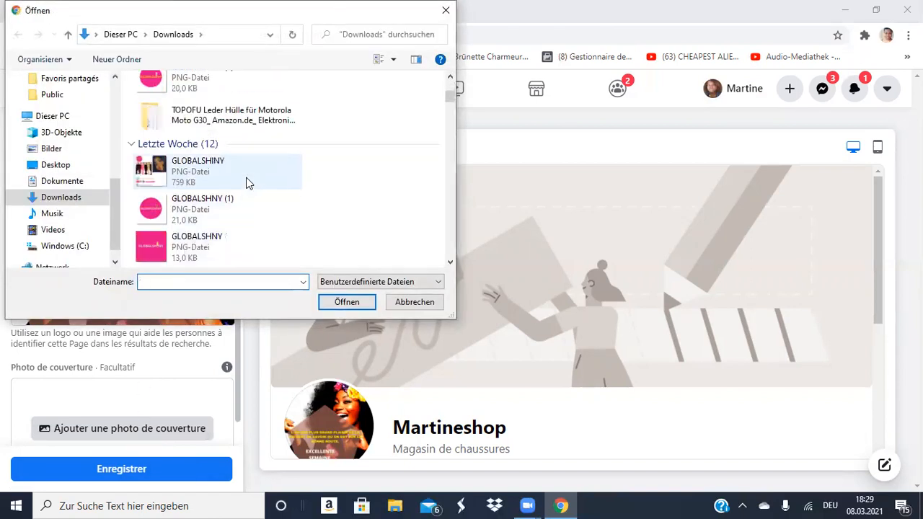
scroll(246, 183, "down", 3)
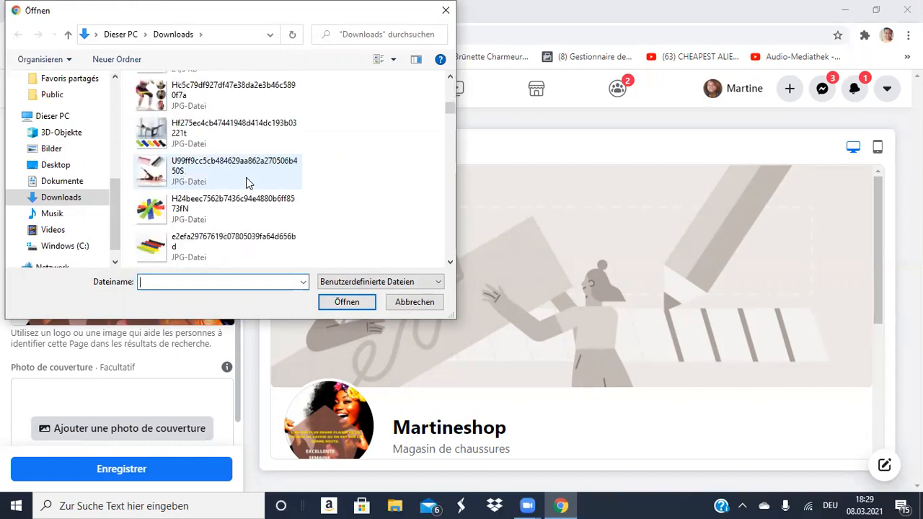
scroll(245, 183, "down", 1)
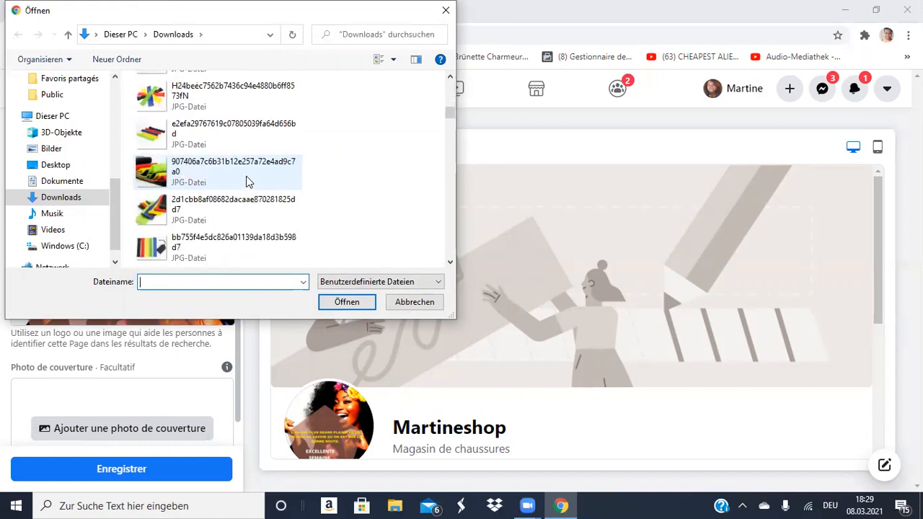
scroll(245, 178, "up", 2)
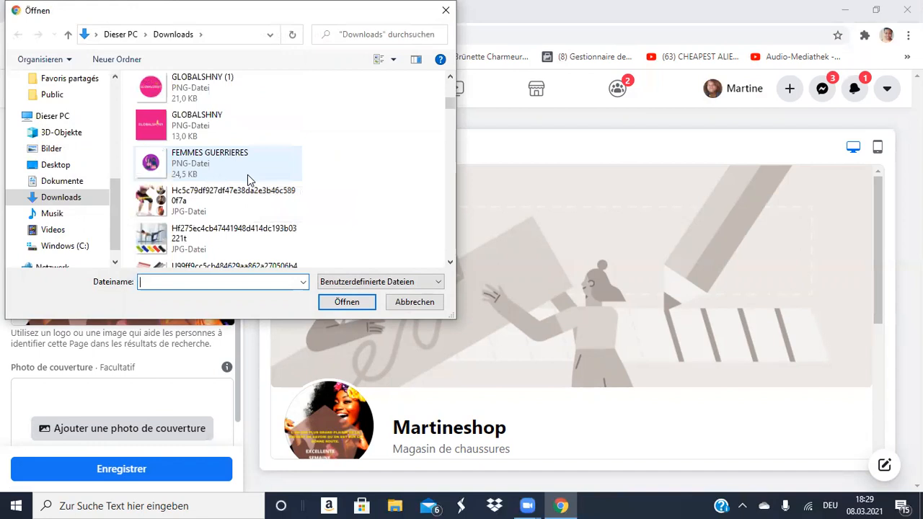
scroll(247, 178, "up", 2)
scroll(247, 178, "down", 2)
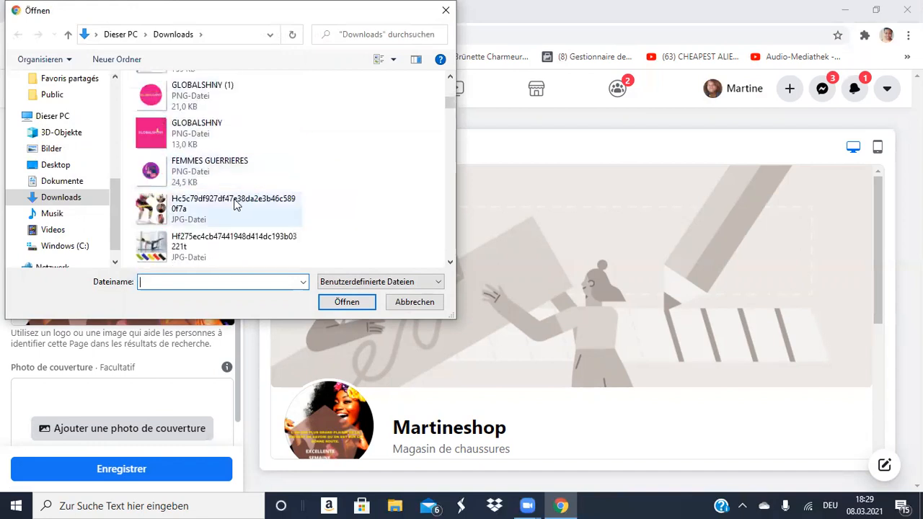
double_click(235, 204)
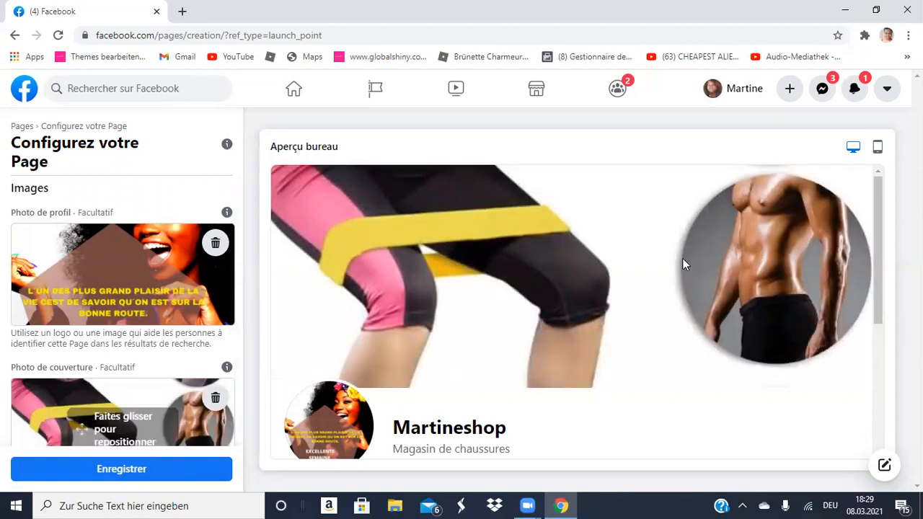
left_click(215, 399)
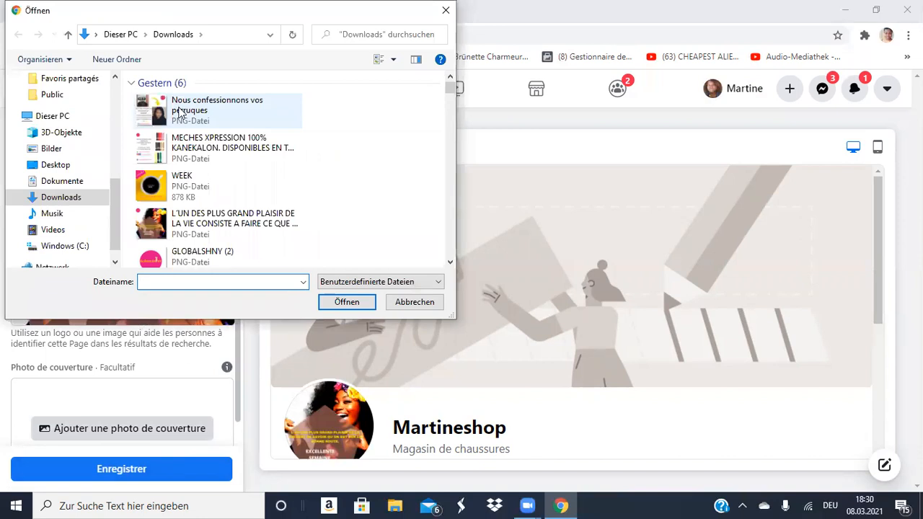
double_click(179, 113)
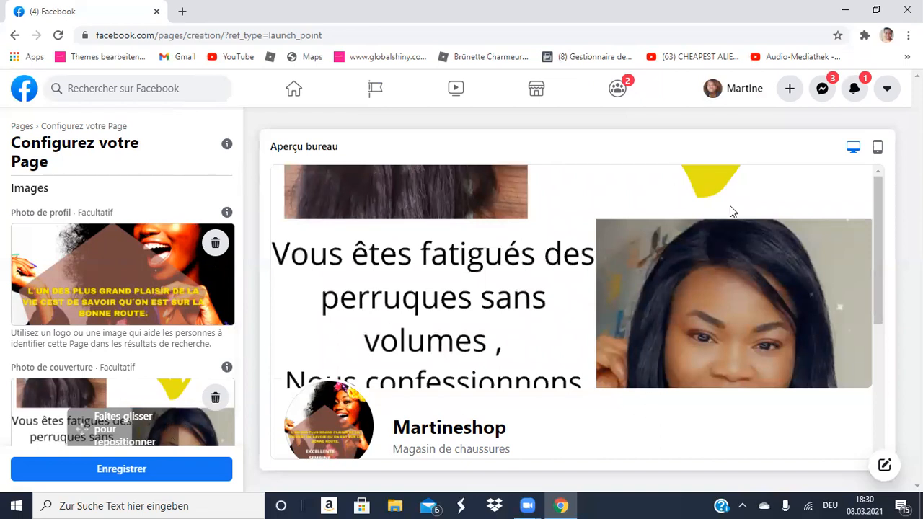
scroll(161, 438, "down", 1)
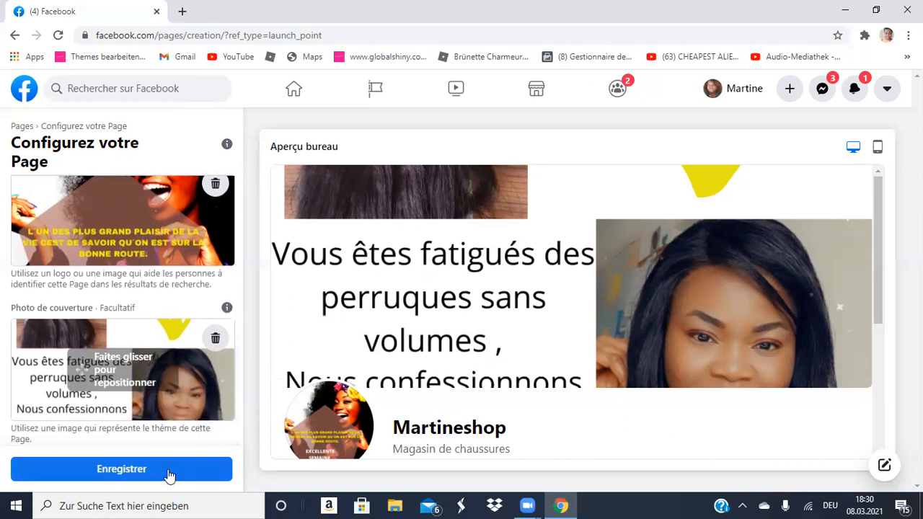
left_click(168, 468)
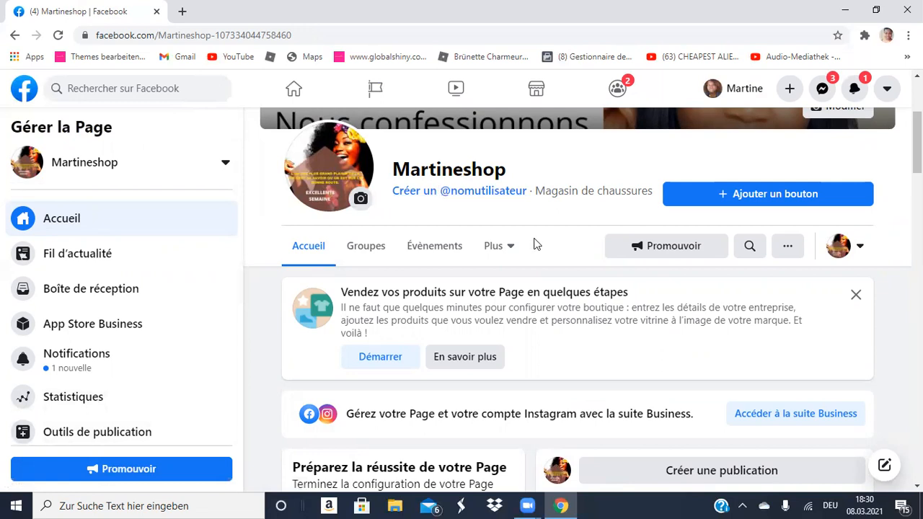
Review the live Martineshop Page's wig-advert cover and header, then open the Page button editor.
scroll(533, 242, "up", 3)
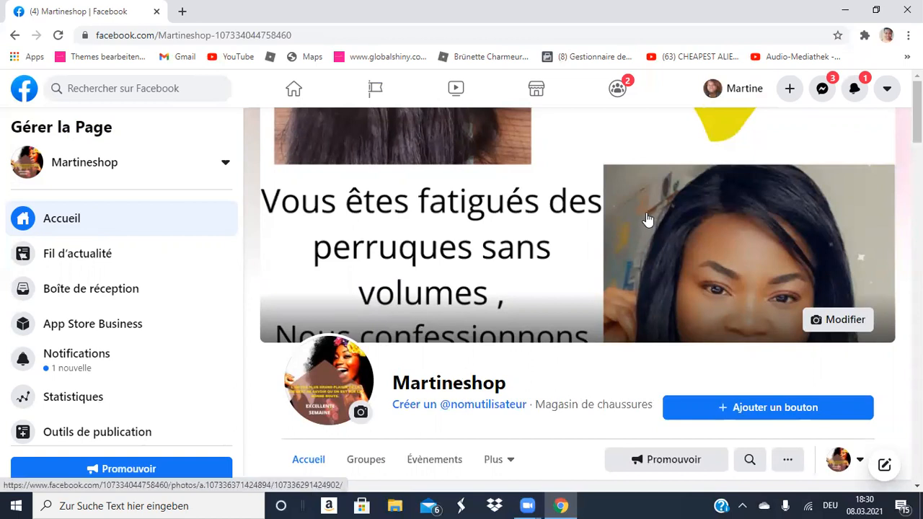
scroll(646, 219, "down", 1)
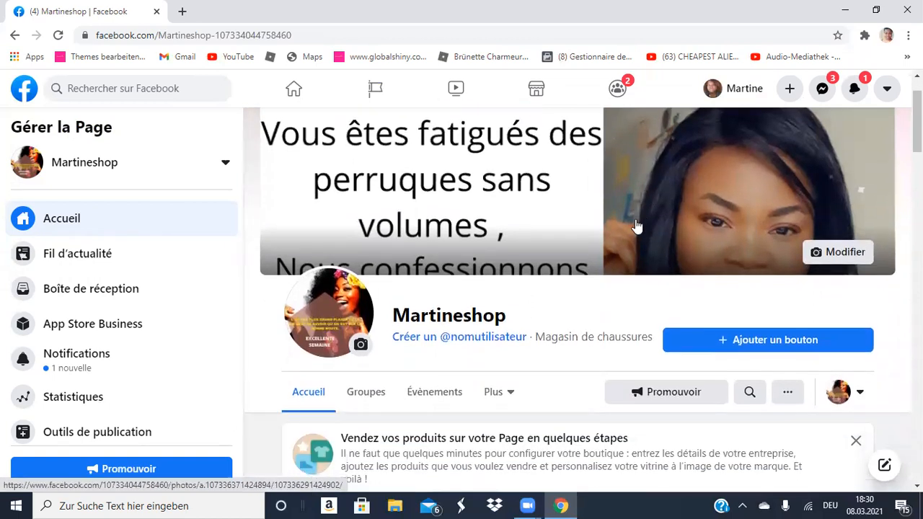
scroll(636, 223, "down", 2)
scroll(636, 226, "down", 1)
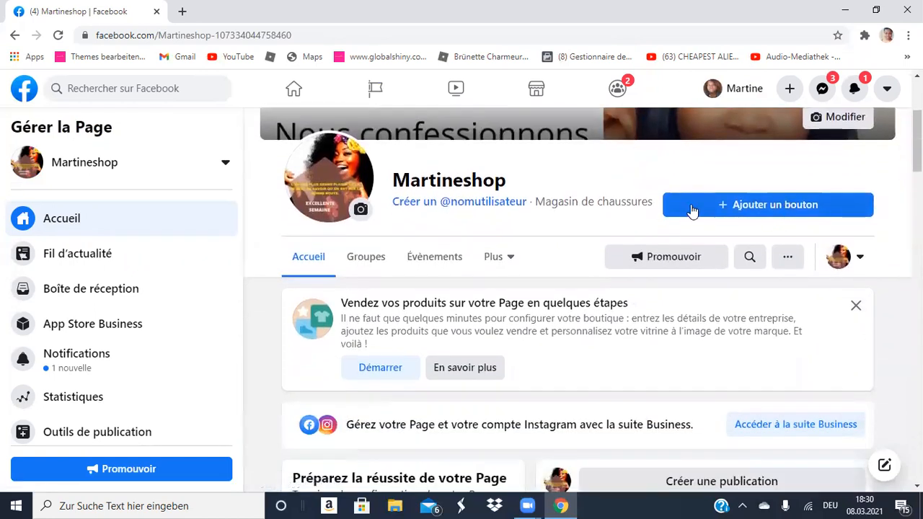
left_click(767, 204)
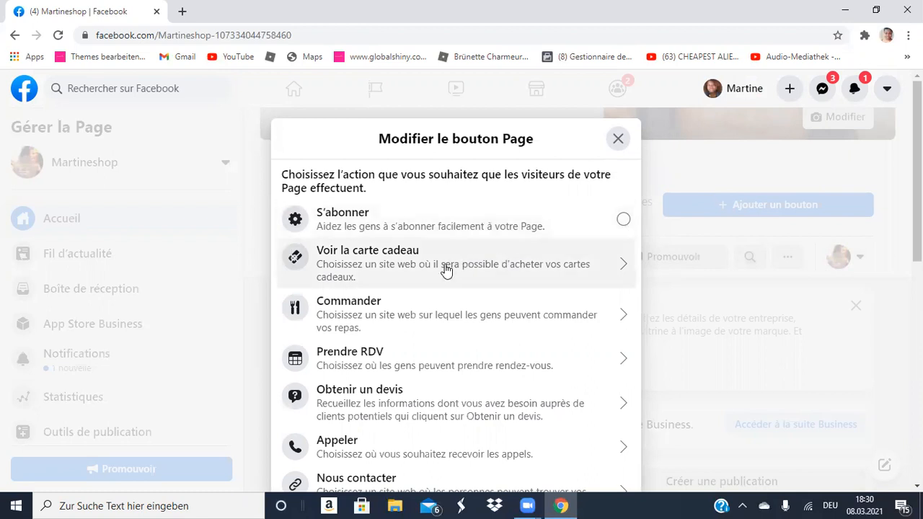
Make S'abonner the Page's action button after backing out of Nous contacter.
scroll(456, 308, "down", 2)
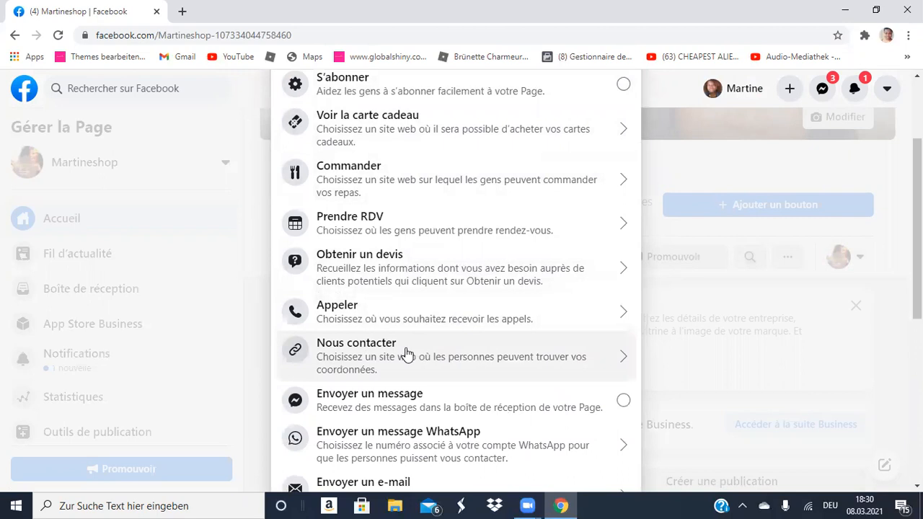
scroll(423, 411, "down", 2)
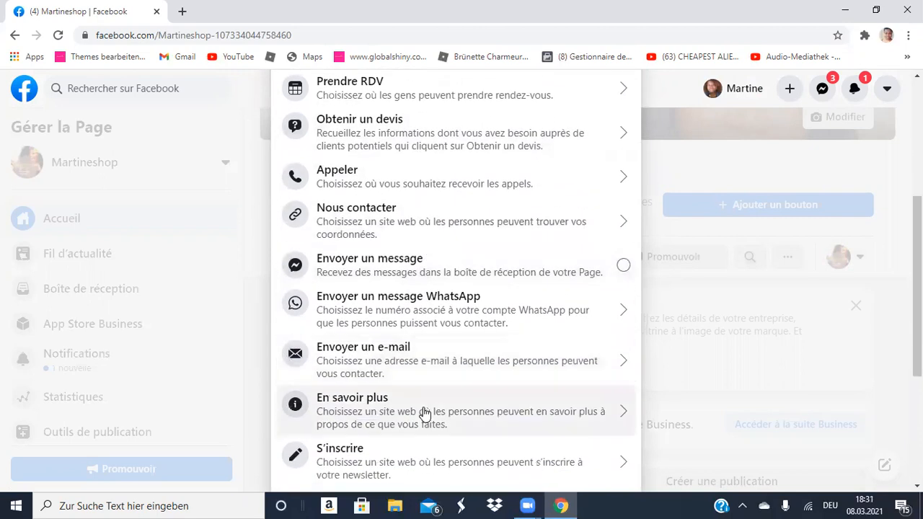
left_click(383, 209)
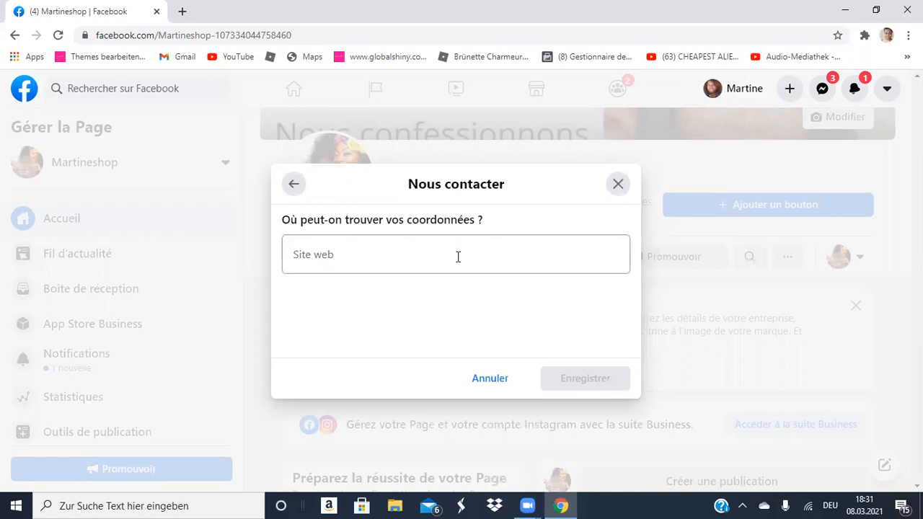
left_click(496, 380)
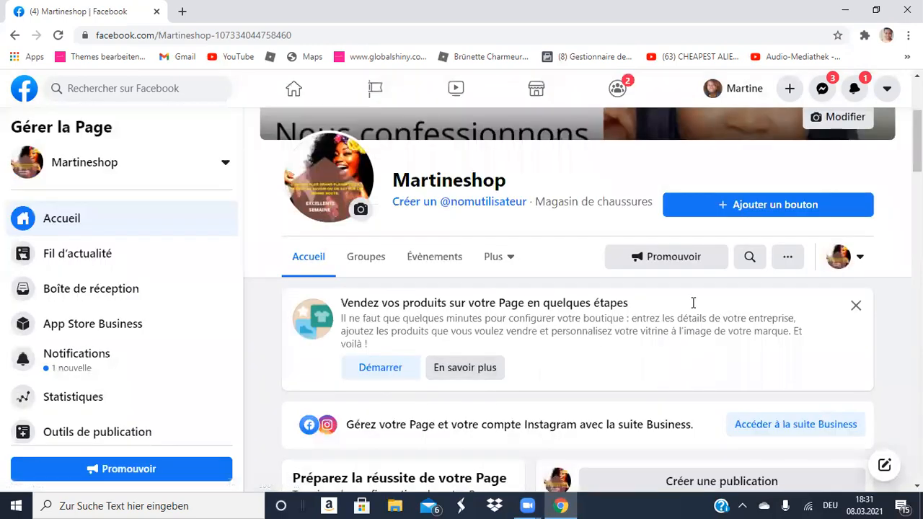
left_click(756, 209)
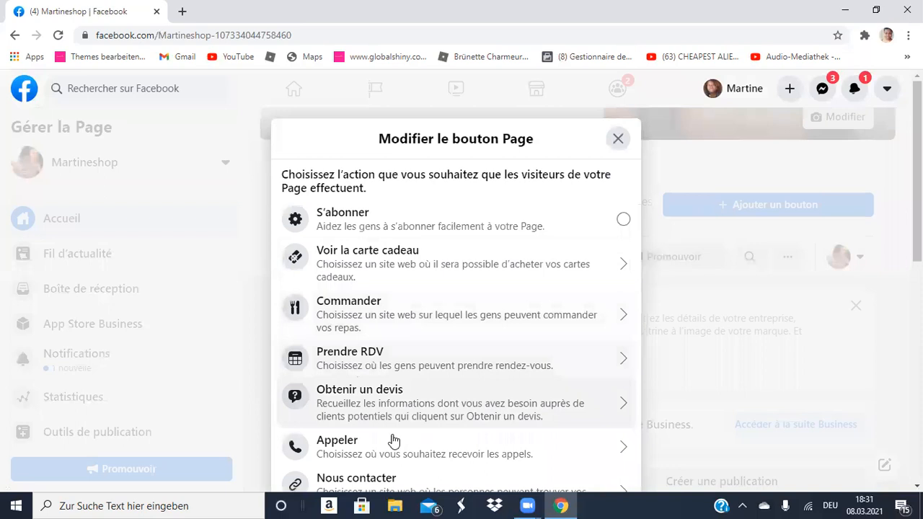
left_click(624, 220)
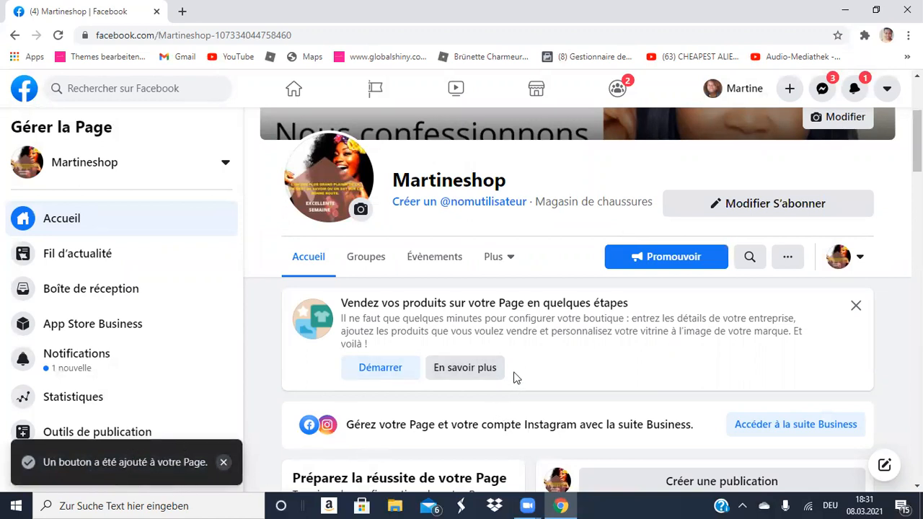
scroll(513, 377, "down", 5)
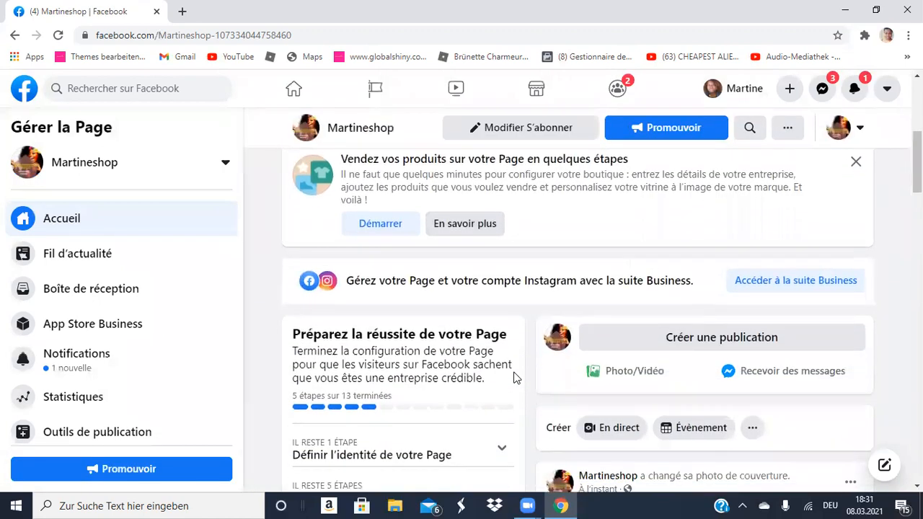
scroll(513, 378, "down", 4)
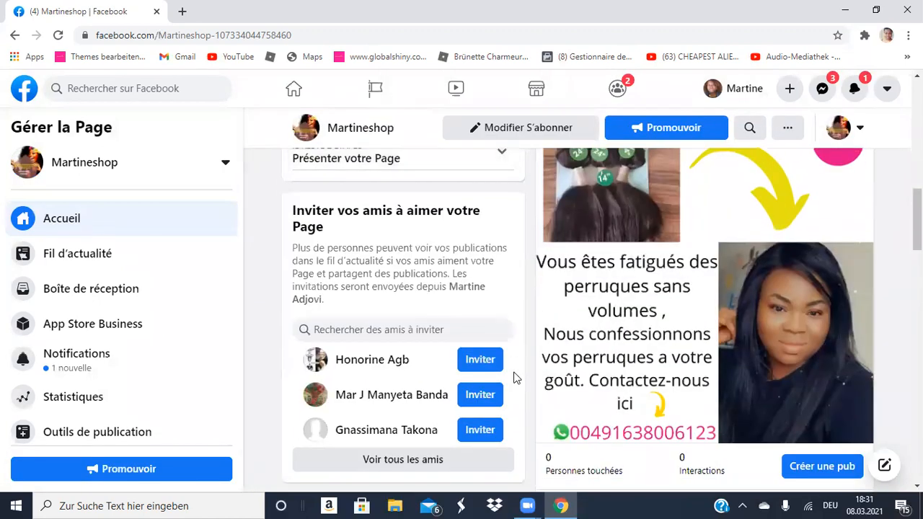
scroll(513, 377, "down", 6)
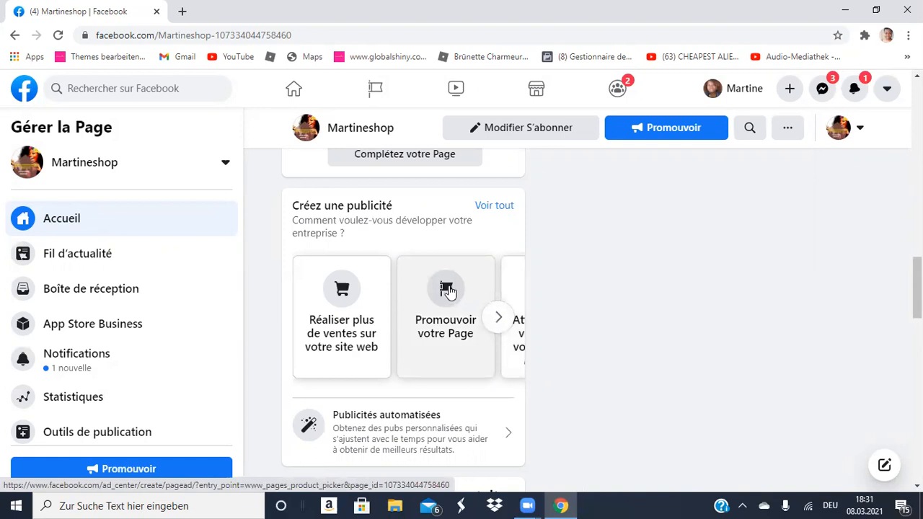
scroll(447, 289, "up", 10)
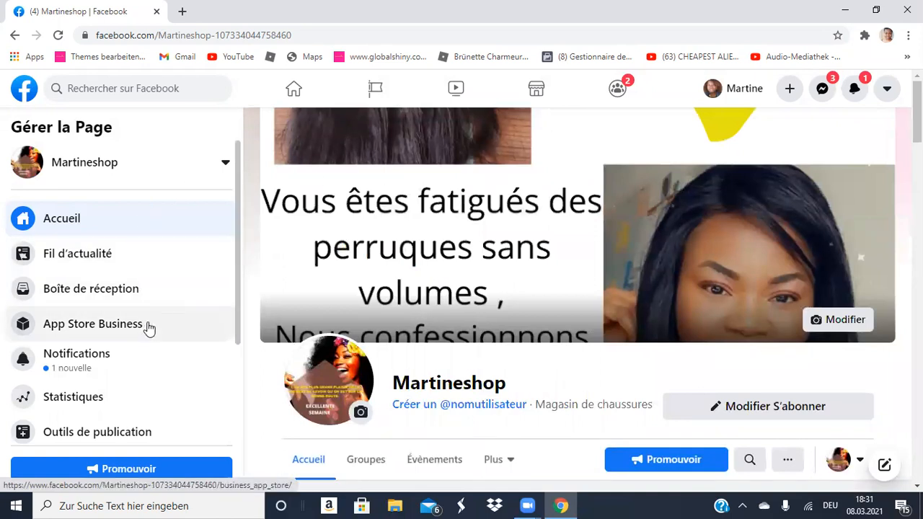
scroll(94, 351, "down", 2)
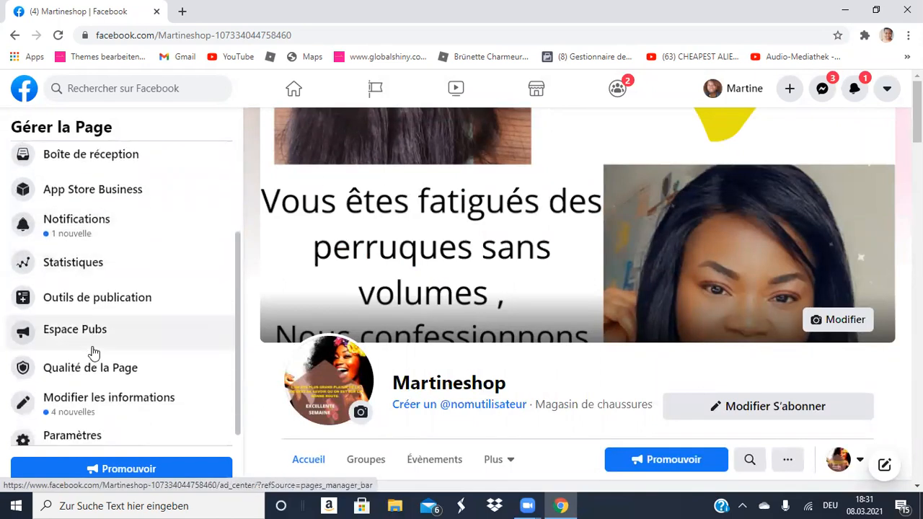
scroll(93, 352, "down", 1)
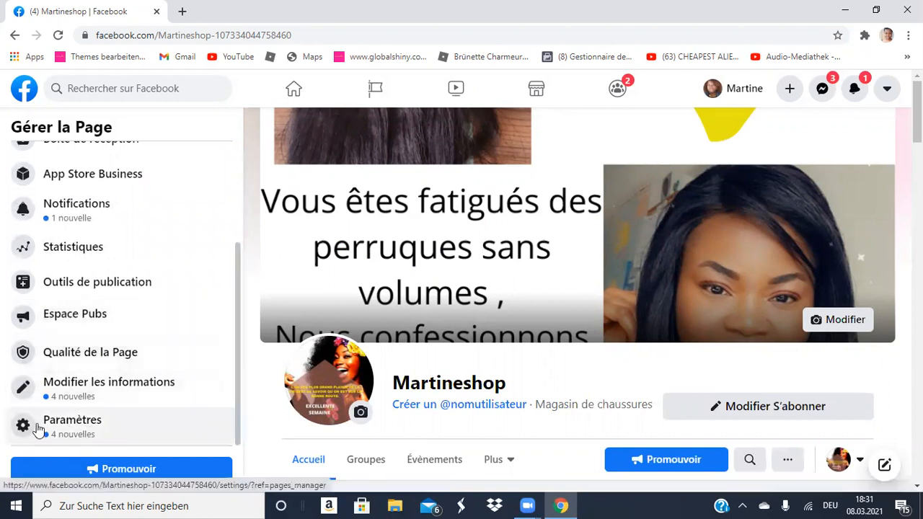
In the Page settings, disable Publications des visiteurs, save, and move on to editing Messages.
left_click(62, 422)
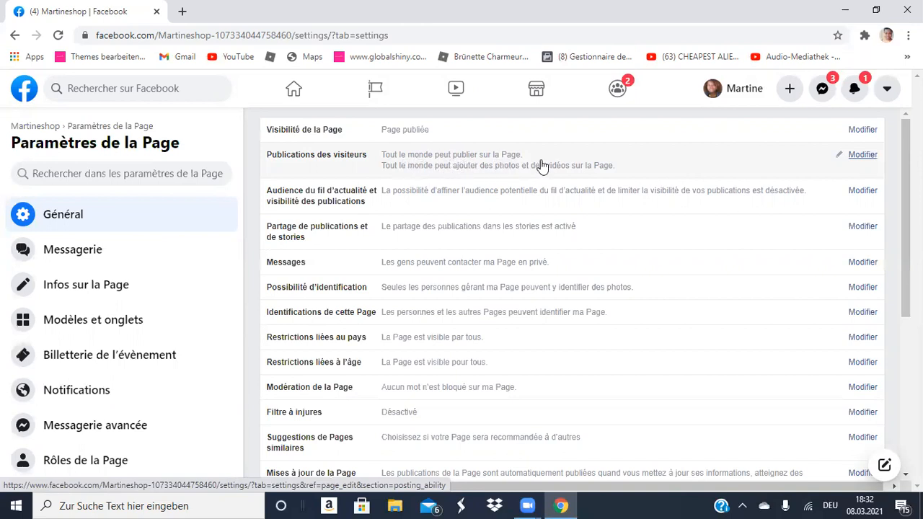
left_click(865, 156)
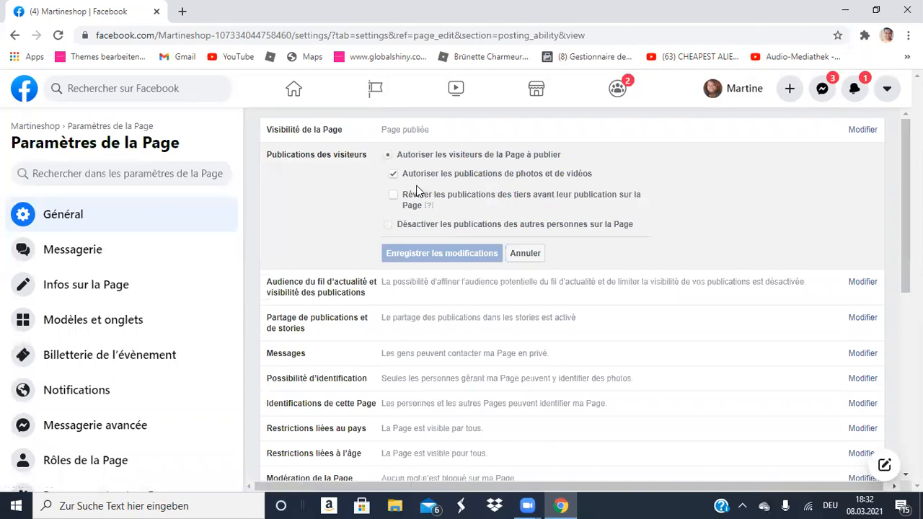
left_click(388, 225)
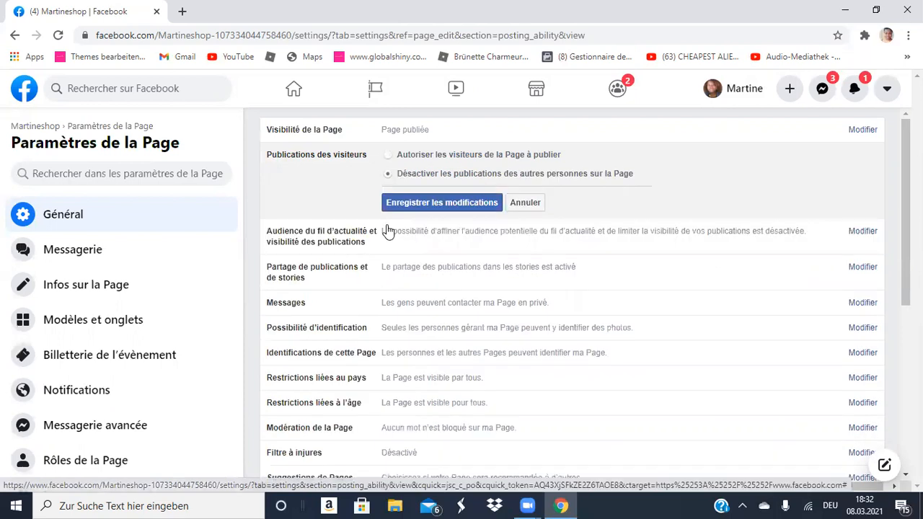
left_click(444, 203)
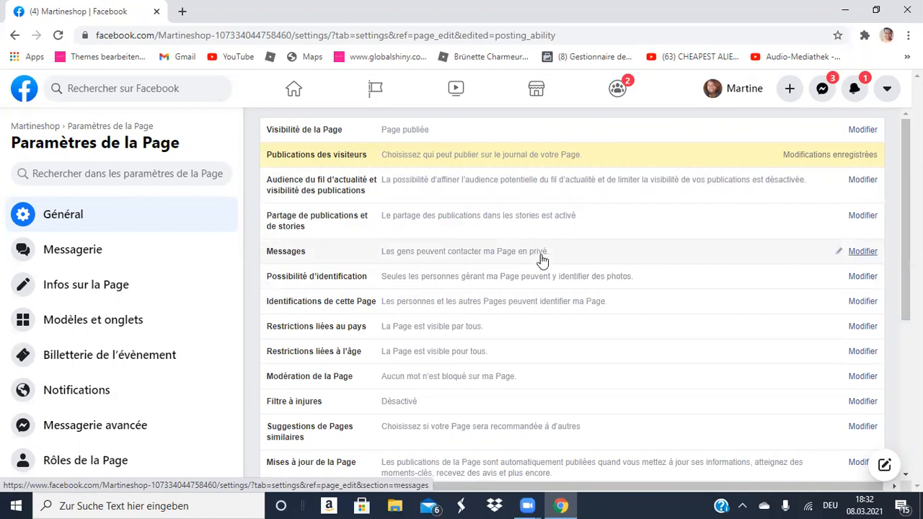
left_click(836, 251)
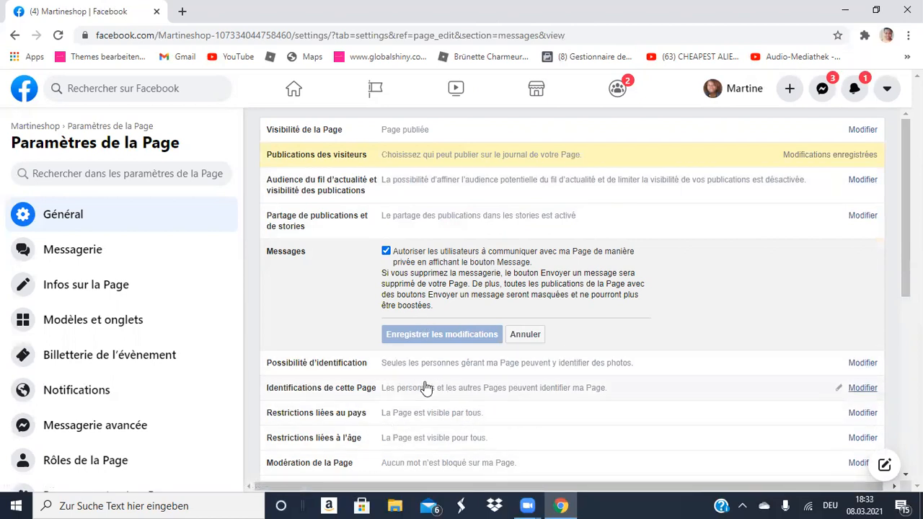
In the Page moderation settings, set Filtre à injures to Élevée and save the change.
scroll(422, 382, "down", 1)
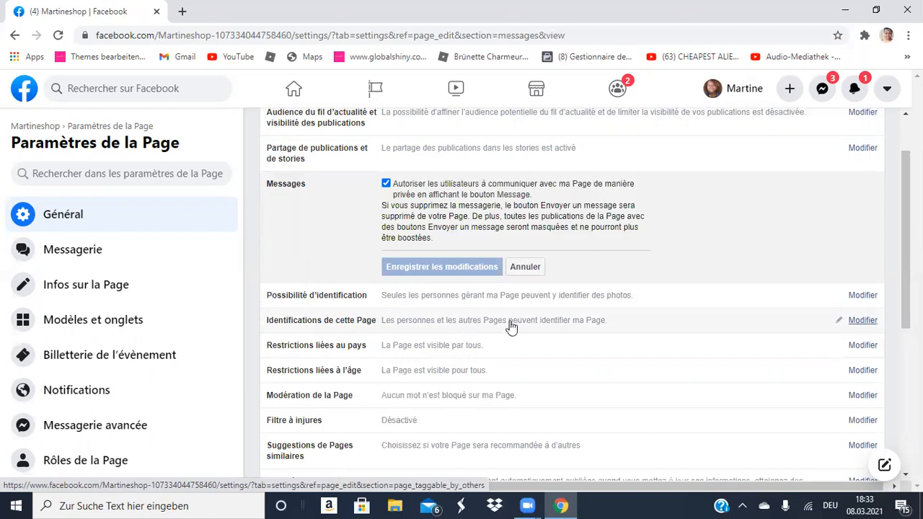
scroll(556, 340, "down", 2)
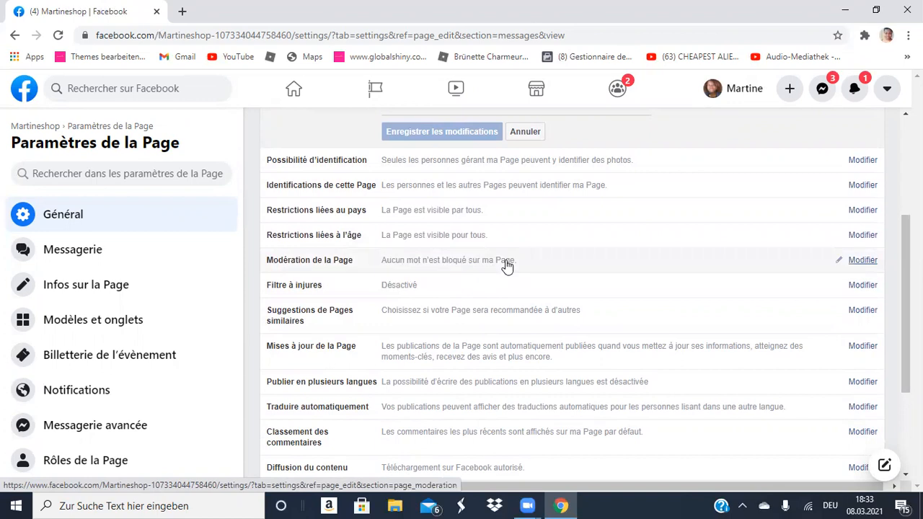
left_click(865, 261)
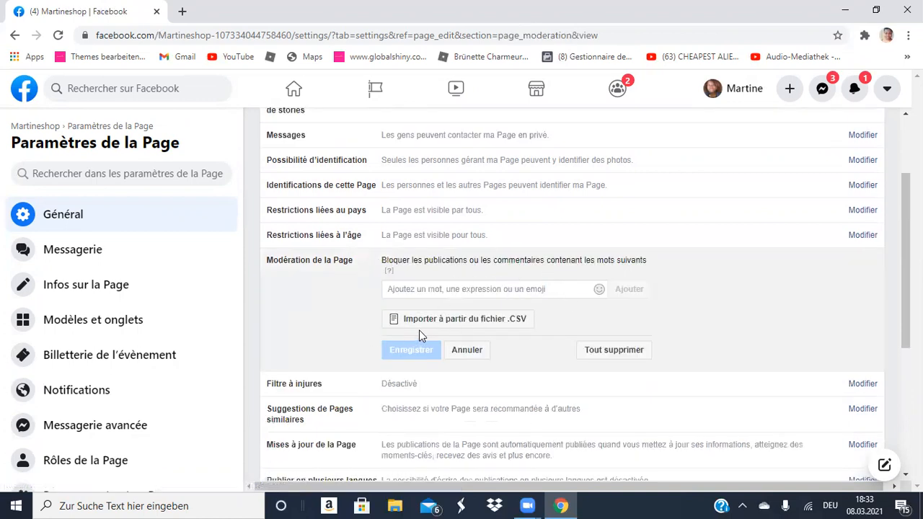
scroll(419, 330, "down", 3)
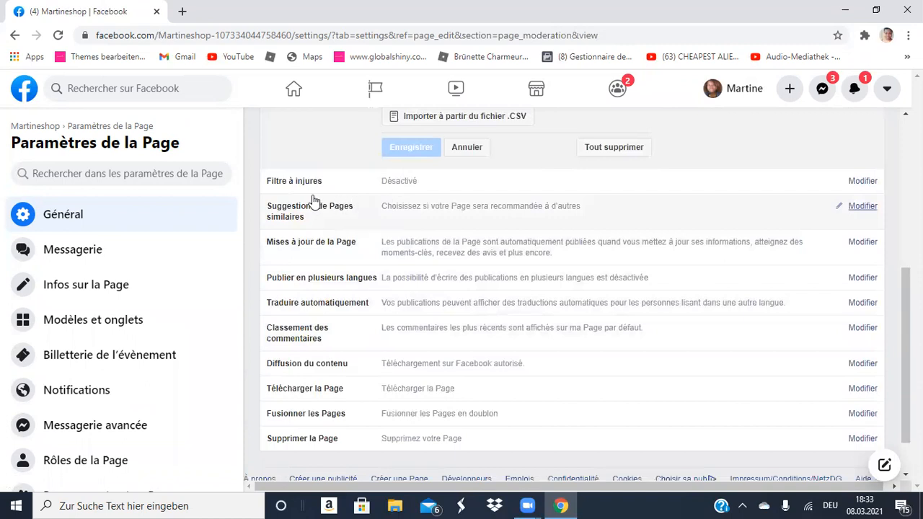
left_click(393, 189)
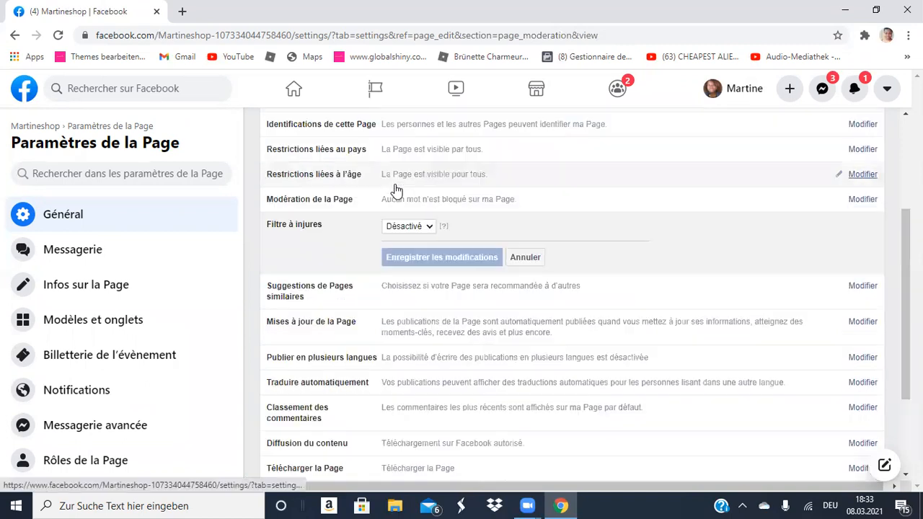
left_click(430, 225)
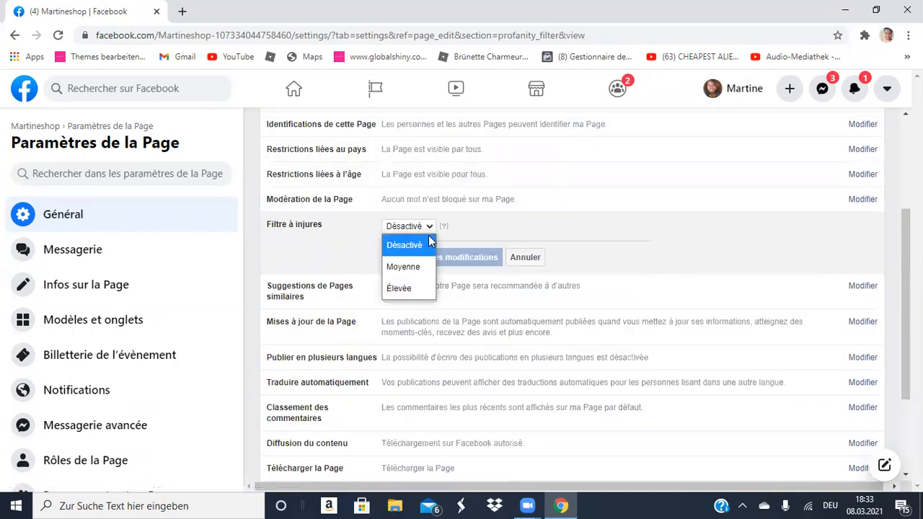
left_click(407, 288)
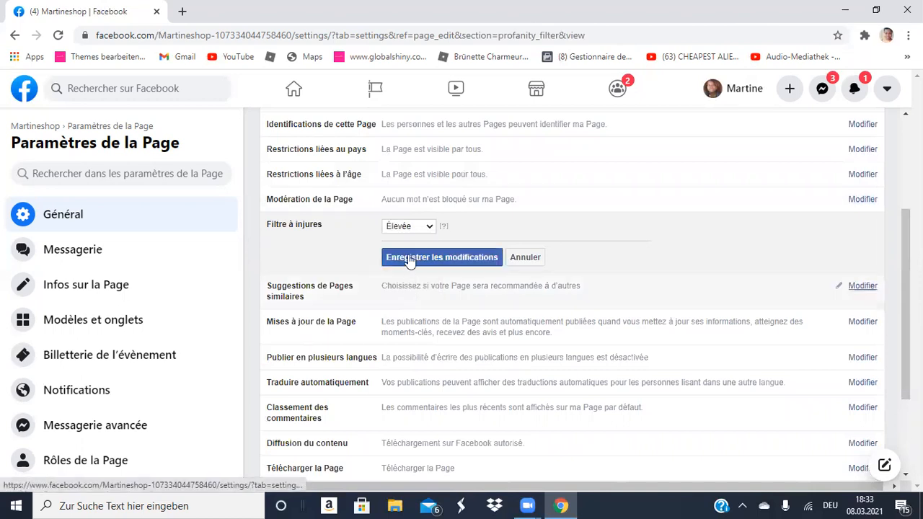
left_click(415, 262)
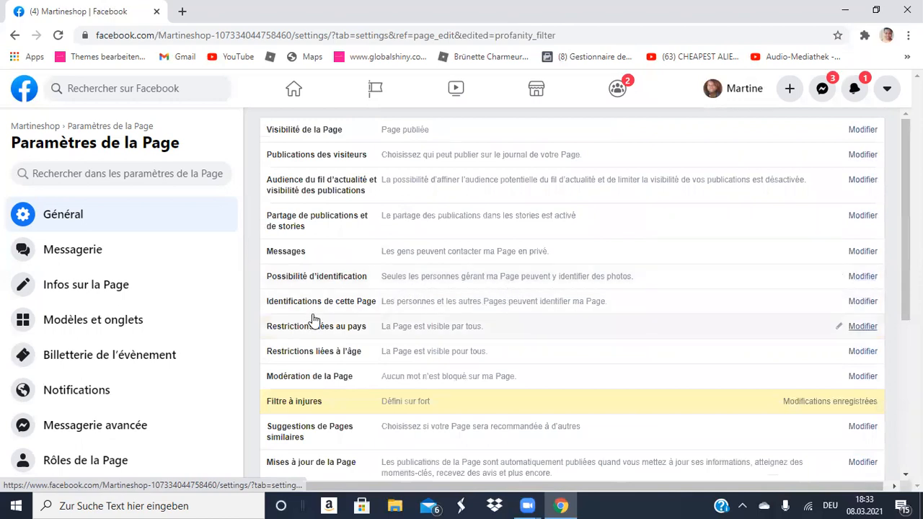
scroll(316, 314, "down", 4)
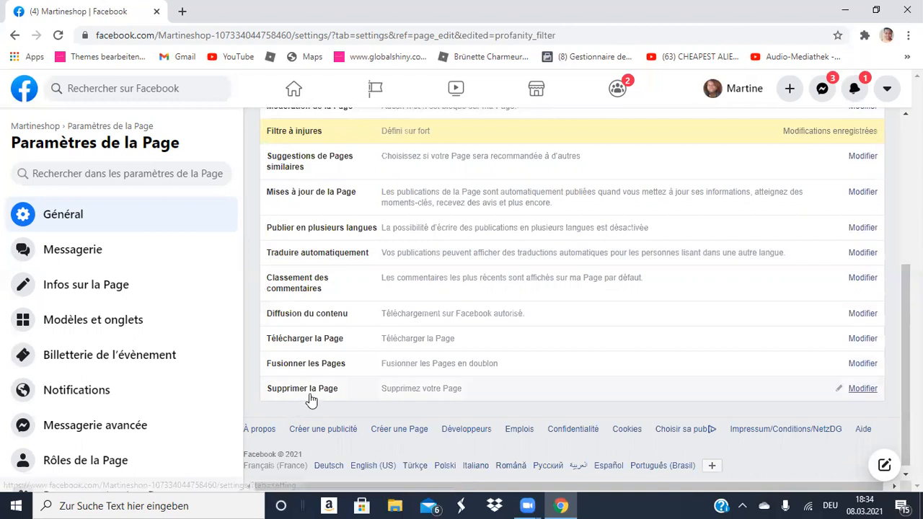
scroll(400, 383, "down", 1)
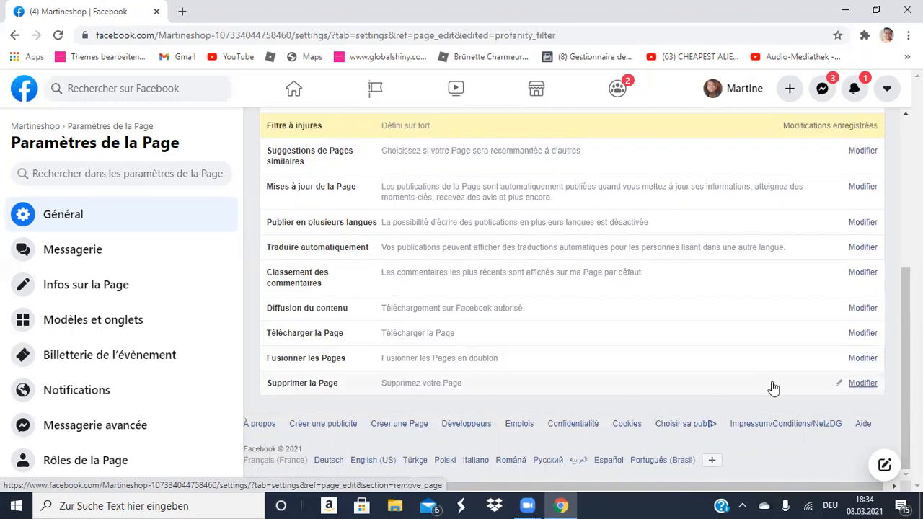
scroll(771, 385, "up", 4)
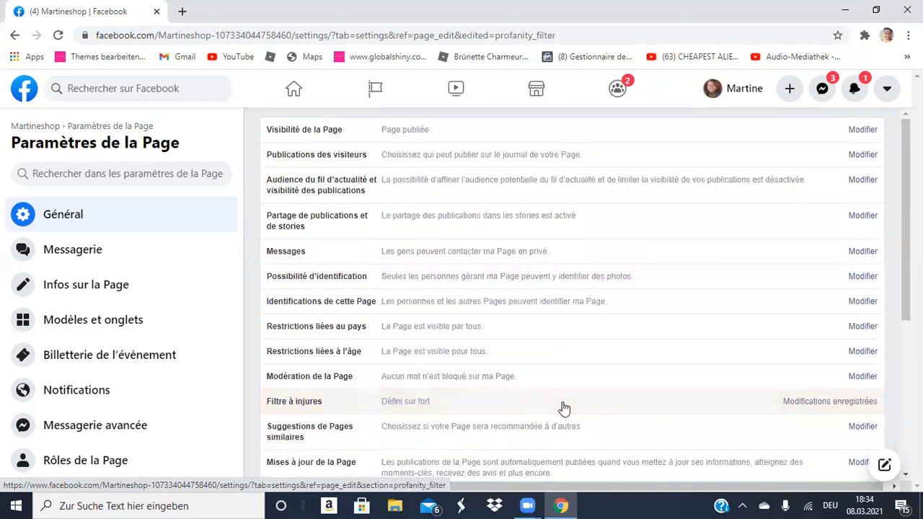
scroll(137, 346, "down", 1)
scroll(137, 346, "down", 3)
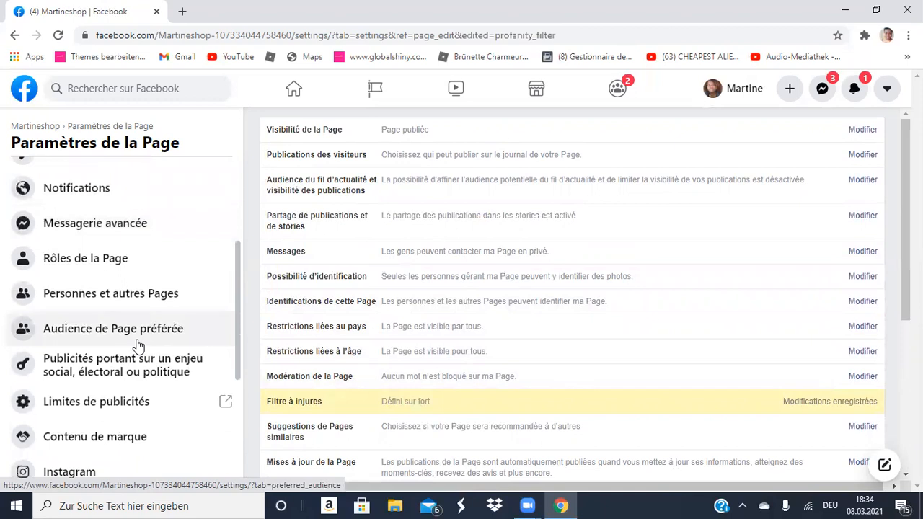
scroll(139, 346, "down", 2)
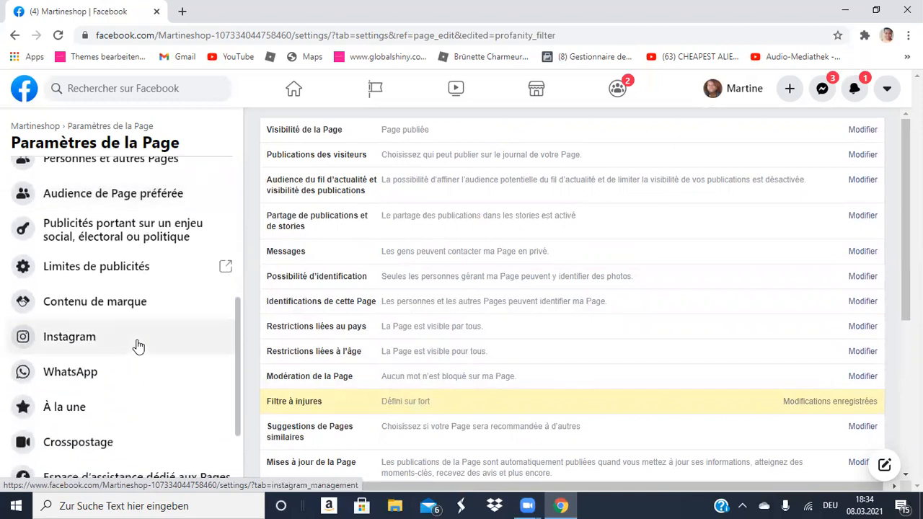
left_click(80, 341)
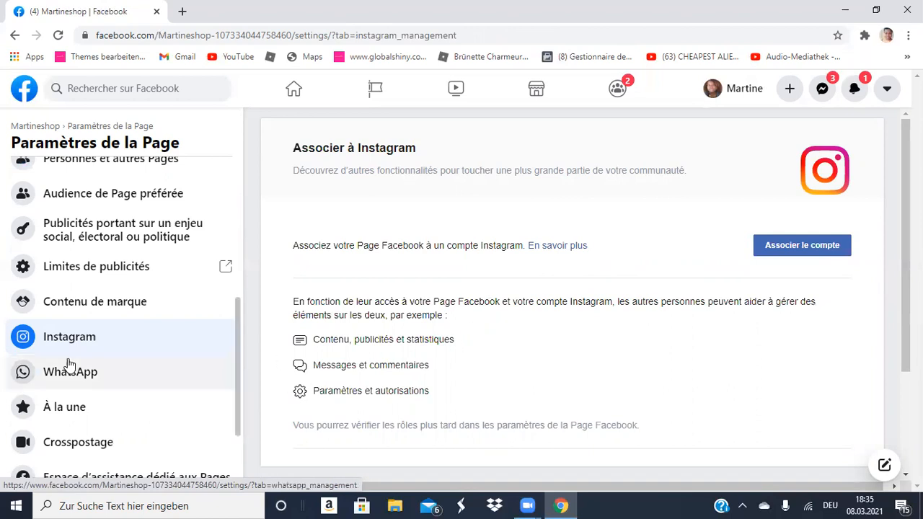
Look through the Page's WhatsApp connection and Messenger conversation settings.
left_click(46, 374)
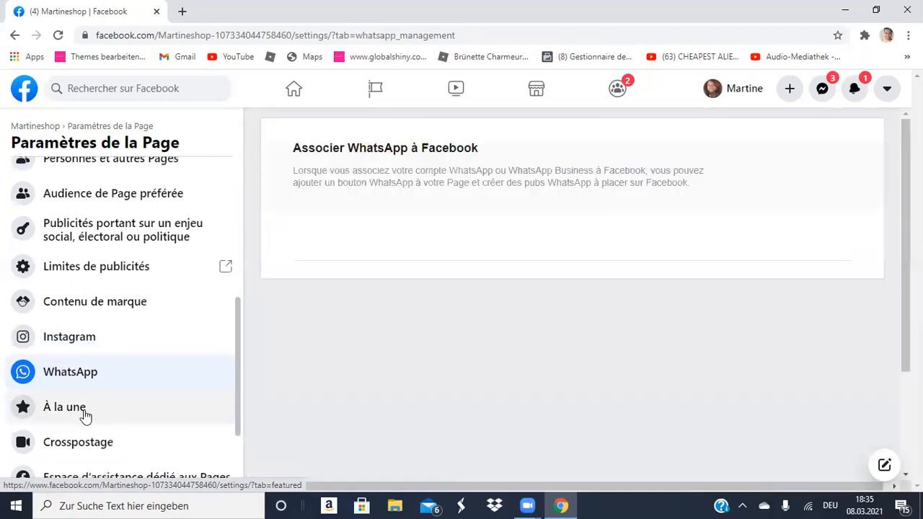
scroll(97, 408, "down", 2)
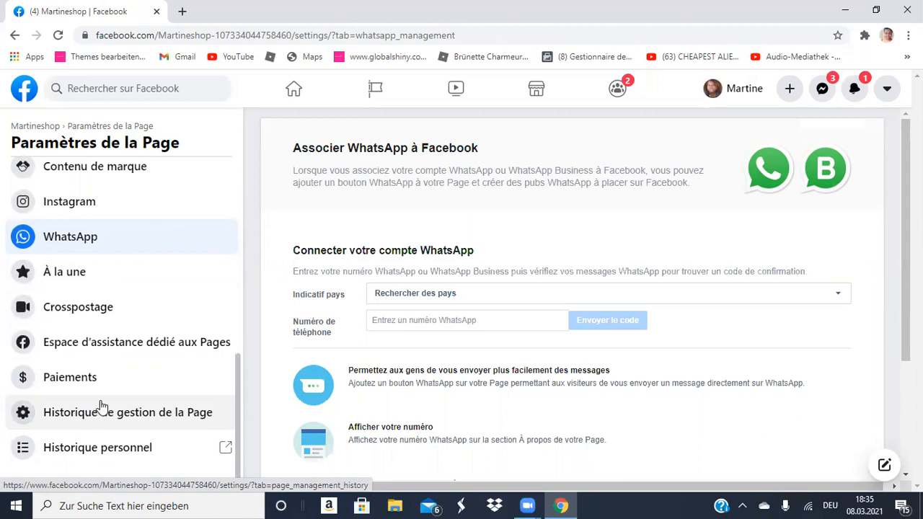
scroll(101, 406, "up", 5)
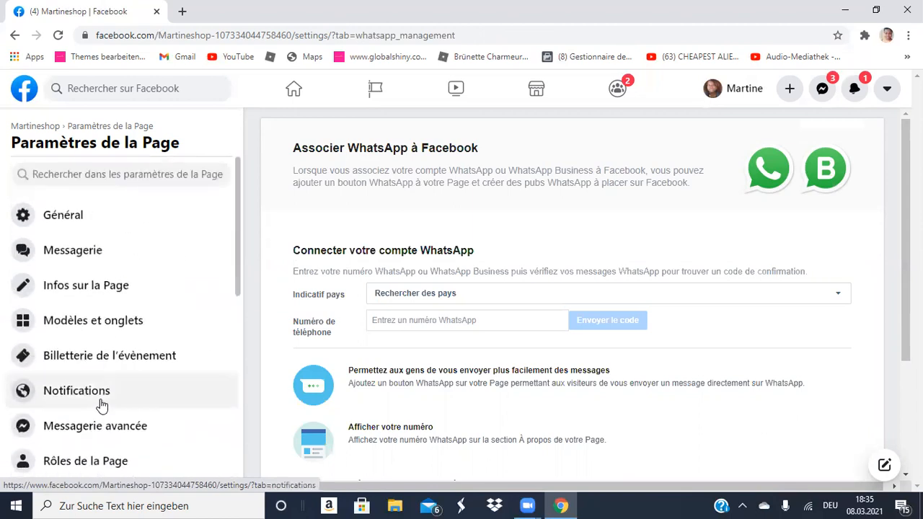
left_click(57, 221)
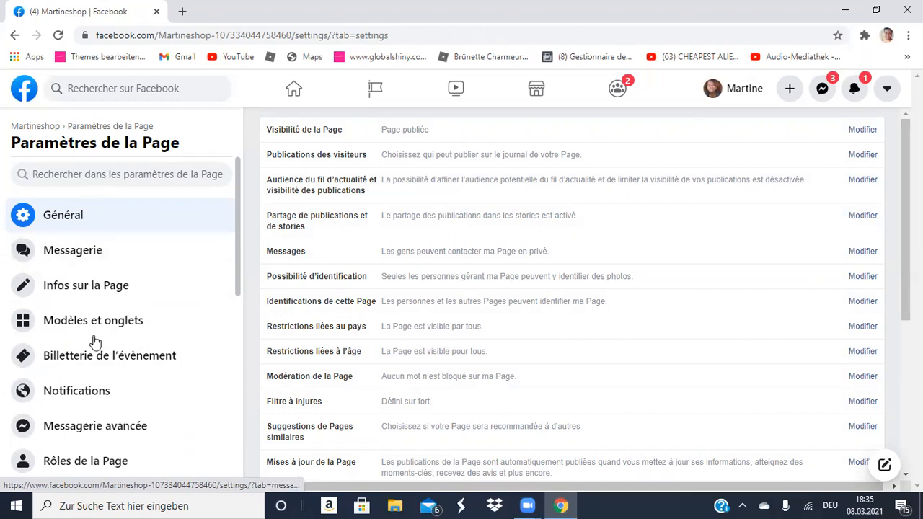
left_click(90, 256)
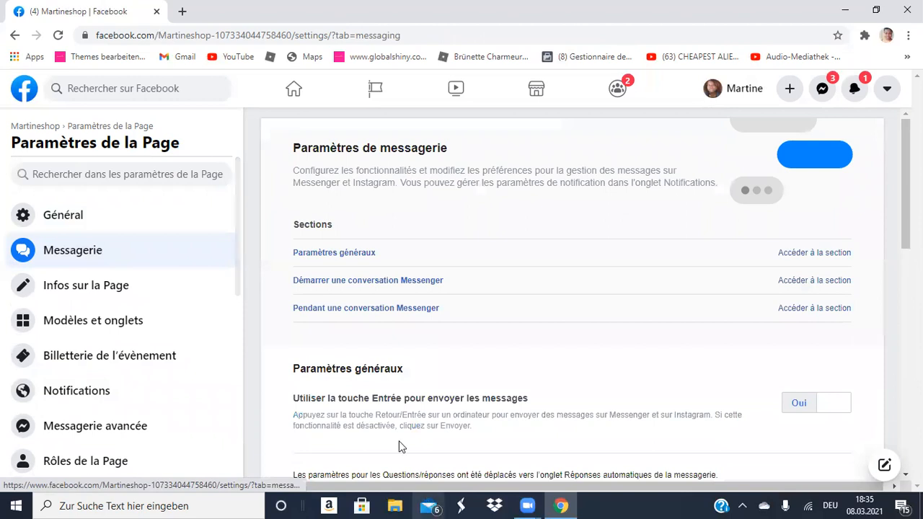
left_click(324, 308)
scroll(327, 317, "down", 5)
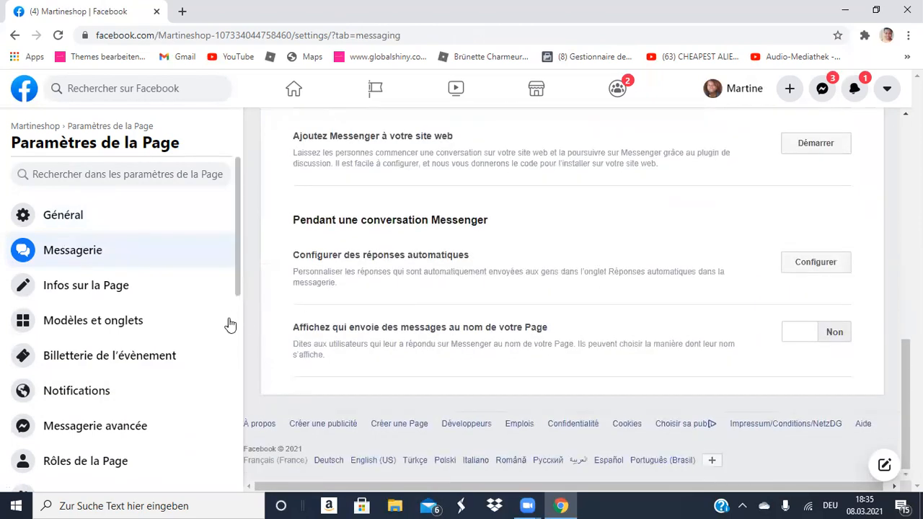
Review Modèles et onglets, with the Standard template and tab list, then return to managed Pages.
left_click(124, 326)
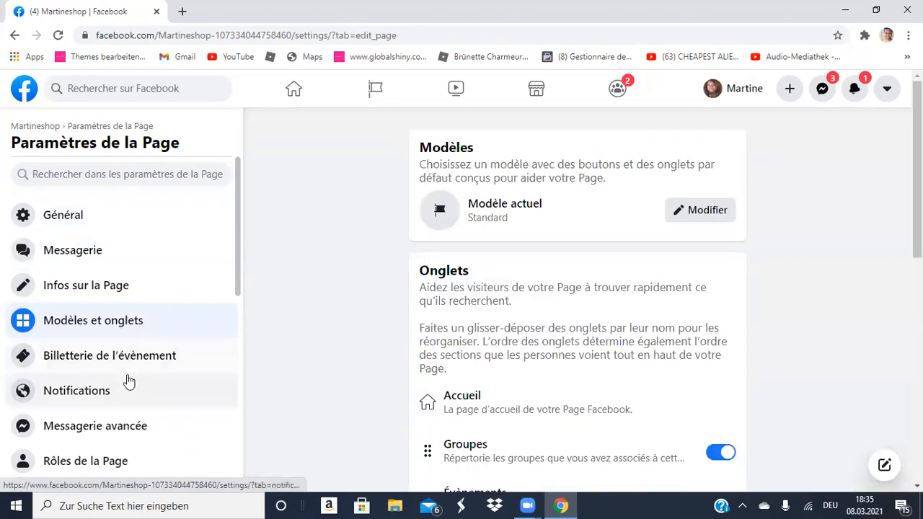
scroll(126, 364, "down", 3)
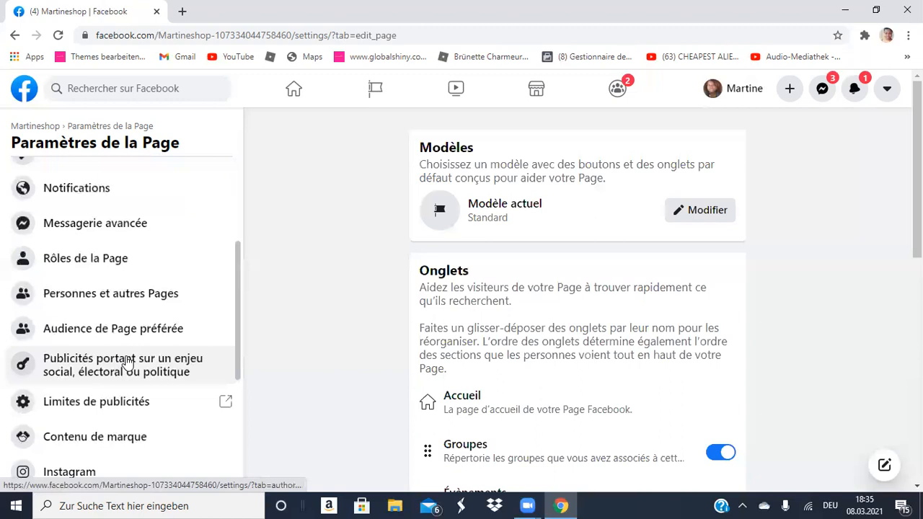
scroll(126, 364, "down", 4)
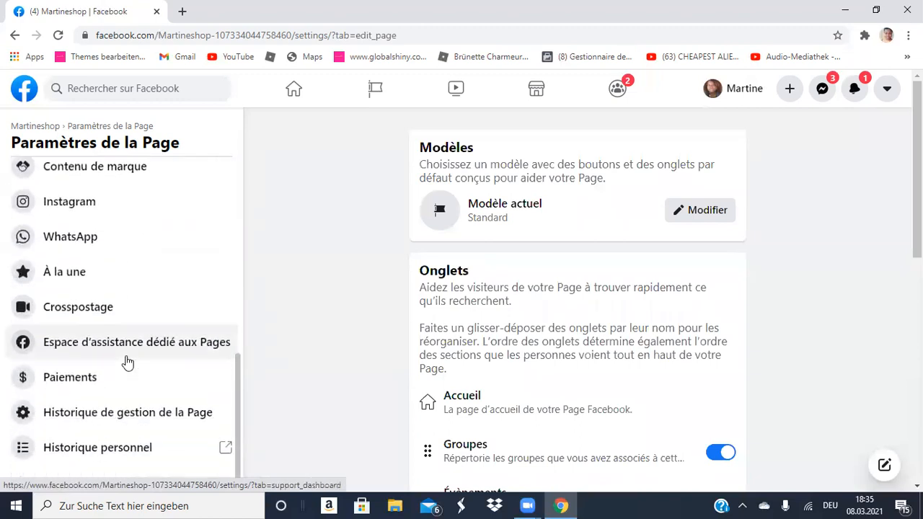
scroll(126, 360, "up", 7)
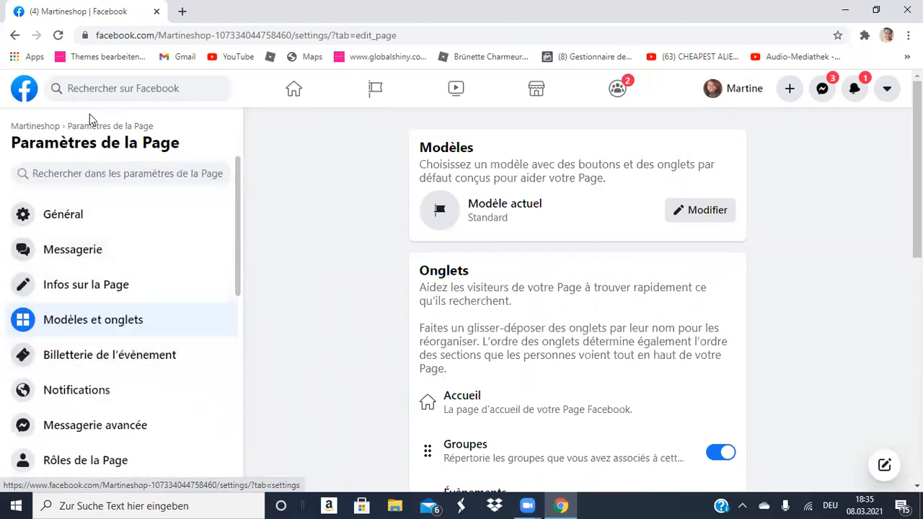
left_click(374, 92)
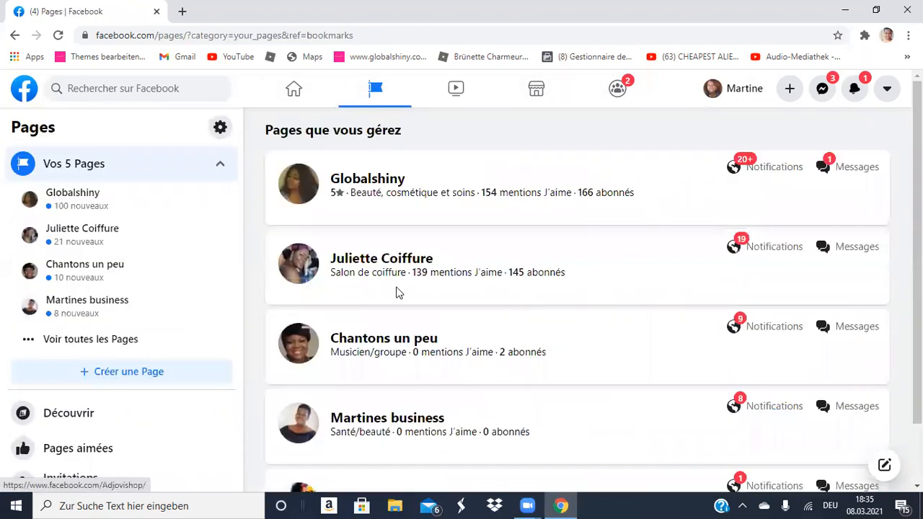
scroll(424, 368, "down", 1)
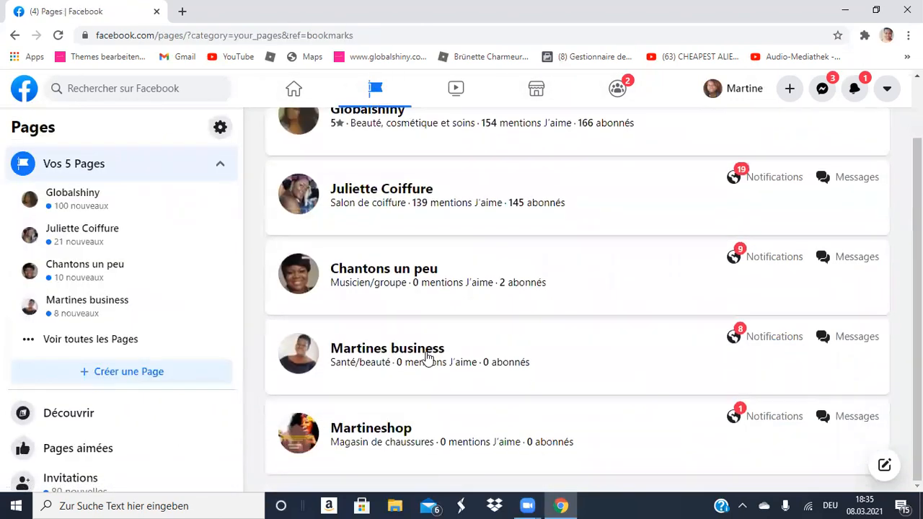
left_click(393, 434)
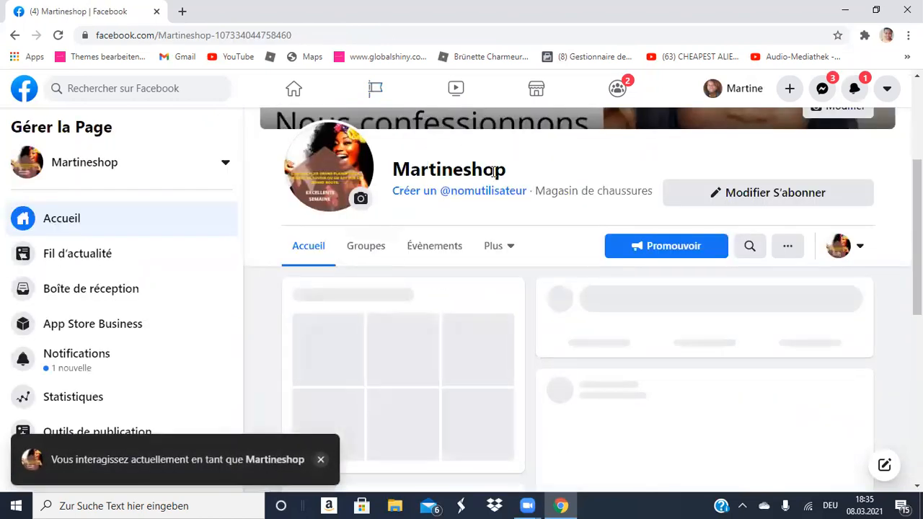
left_click(439, 193)
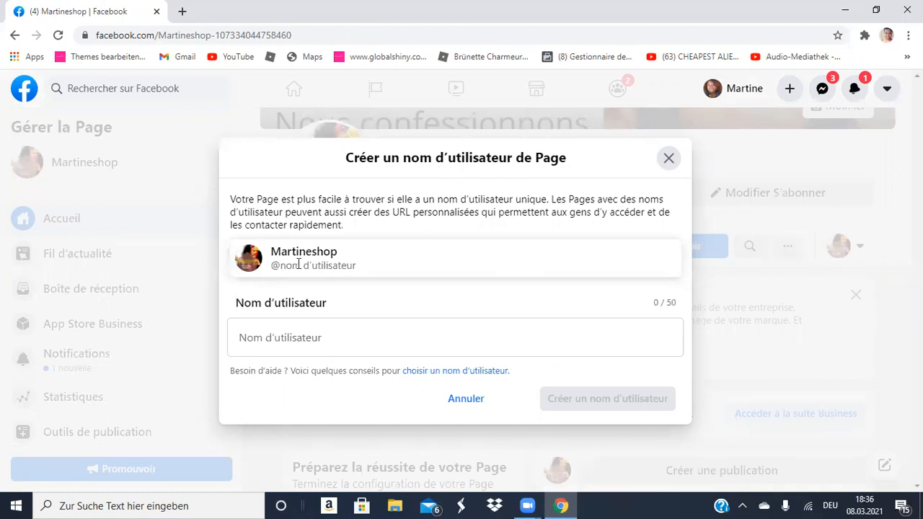
After several trial names, enter the final hyphenated Page username in the Nom d'utilisateur field.
left_click(317, 340)
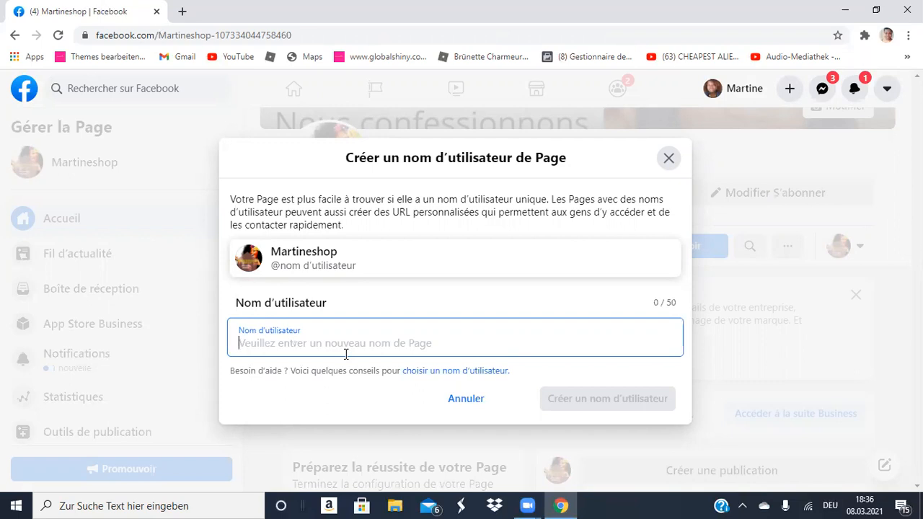
type("martine")
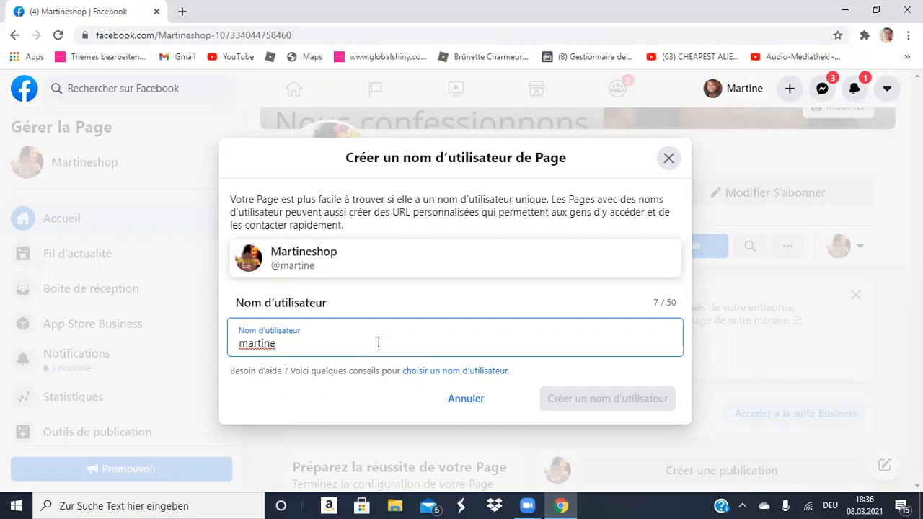
key("BackSpace")
key("BackSpace")
key("BackSpace")
key("BackSpace")
key("BackSpace")
key("BackSpace")
key("BackSpace")
type("clas")
key("BackSpace")
key("BackSpace")
key("BackSpace")
key("BackSpace")
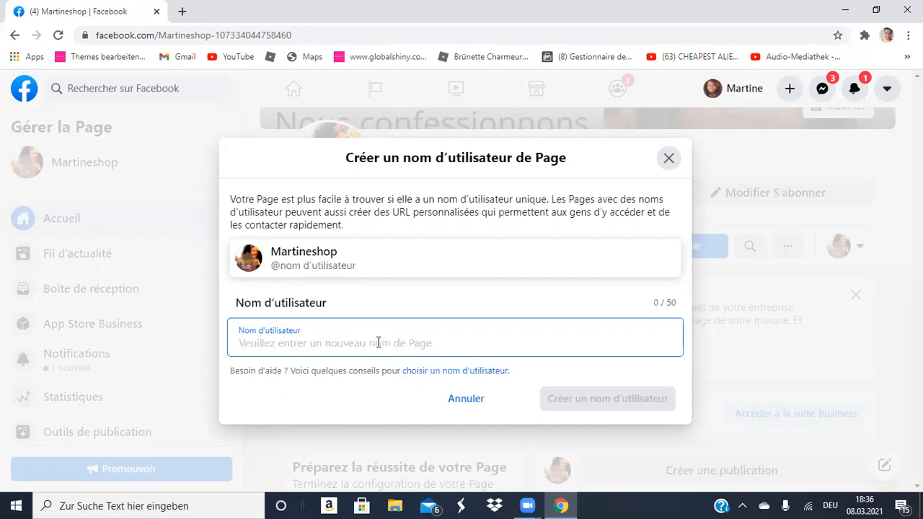
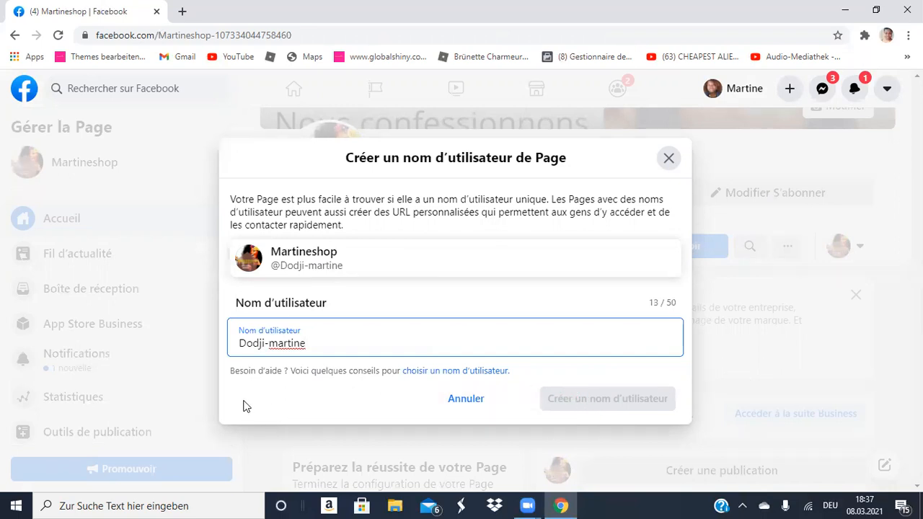
Read the username guidelines article in a new tab, then return to the username form.
left_click(438, 375)
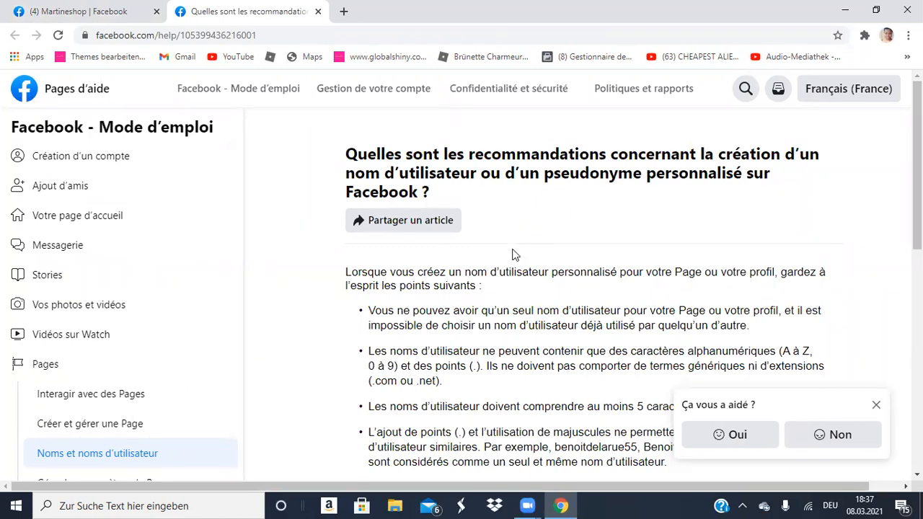
scroll(514, 253, "down", 2)
scroll(513, 253, "down", 6)
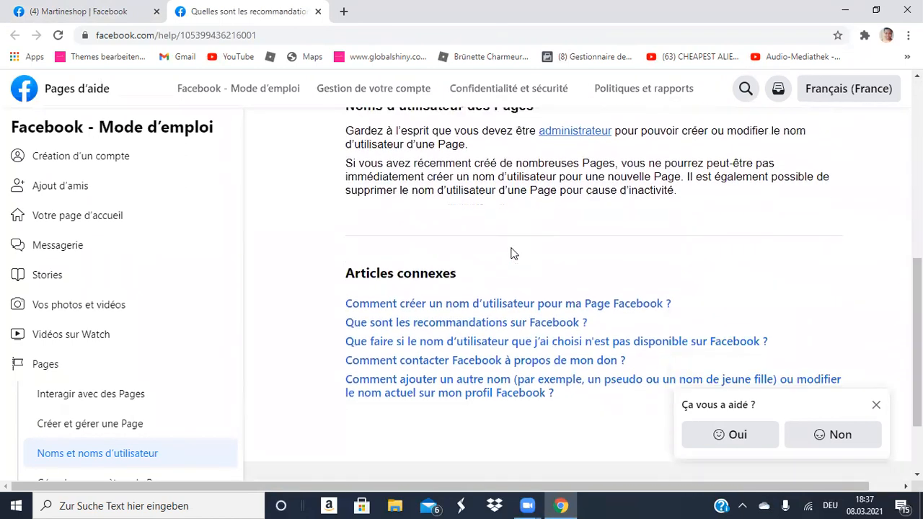
scroll(514, 252, "down", 2)
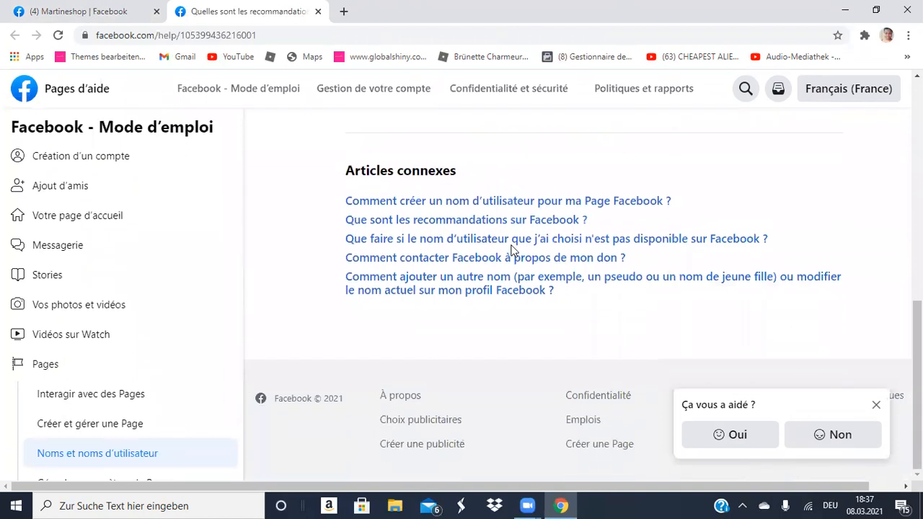
scroll(514, 251, "up", 10)
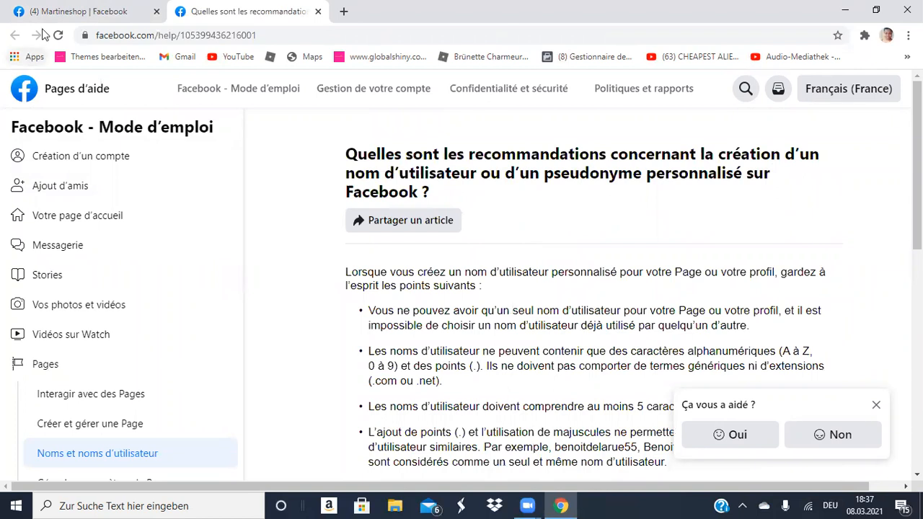
left_click(57, 13)
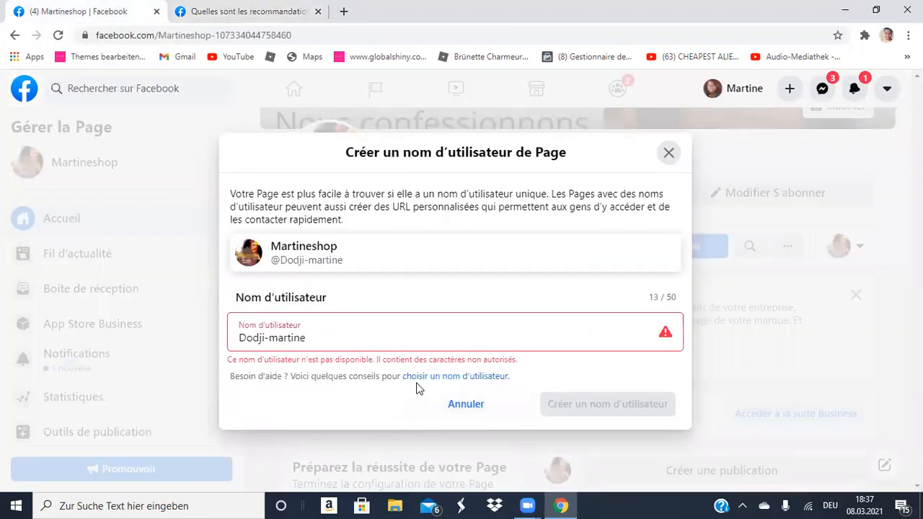
Clear the rejected username and close the username dialog without creating one.
left_click(385, 347)
key("BackSpace")
key("BackSpace")
key("BackSpace")
key("BackSpace")
key("BackSpace")
key("BackSpace")
key("BackSpace")
key("BackSpace")
key("BackSpace")
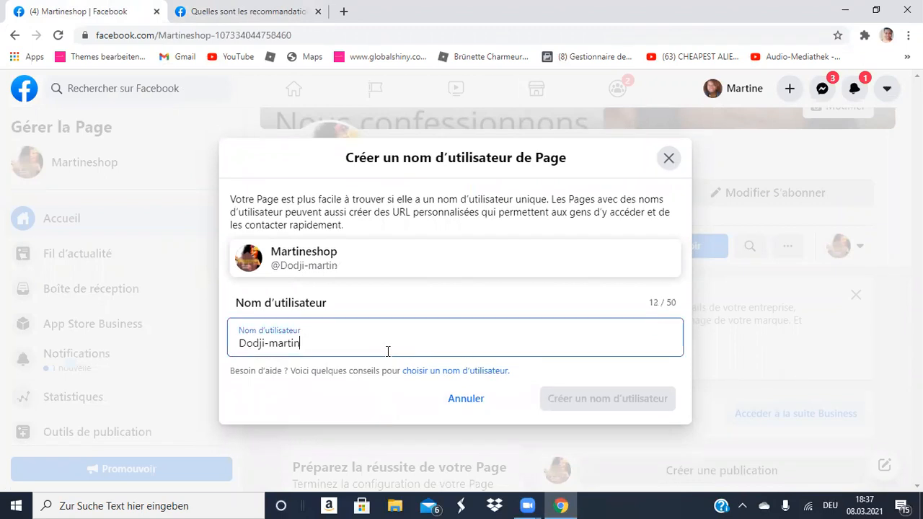
key("BackSpace")
key("BackSpace")
key("BackSpace")
key("BackSpace")
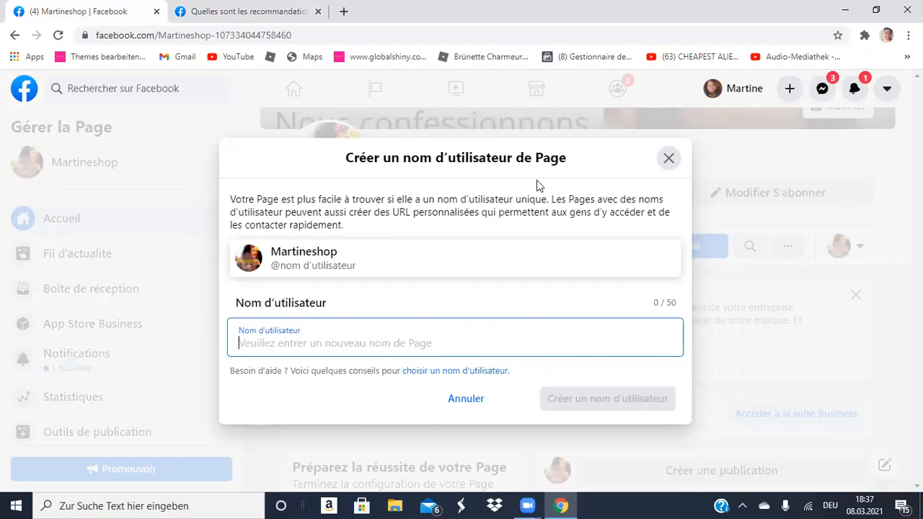
left_click(668, 158)
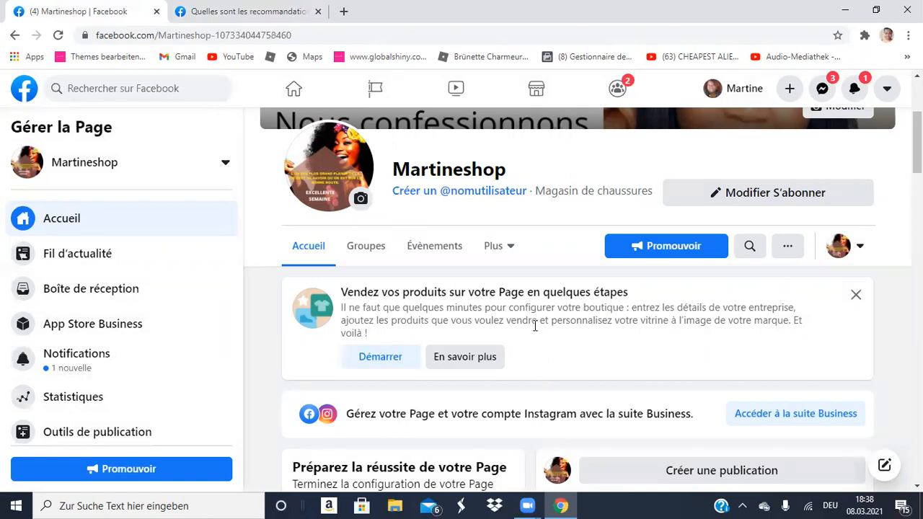
scroll(535, 326, "down", 3)
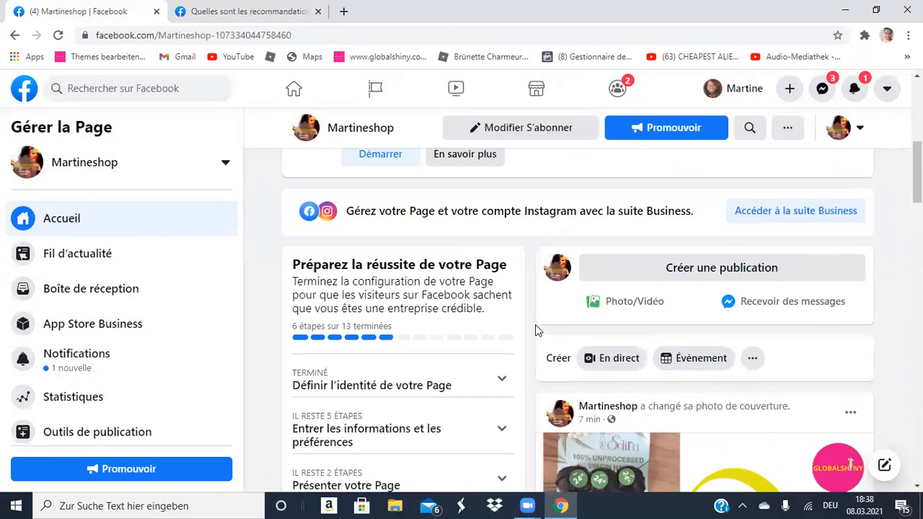
scroll(535, 326, "up", 3)
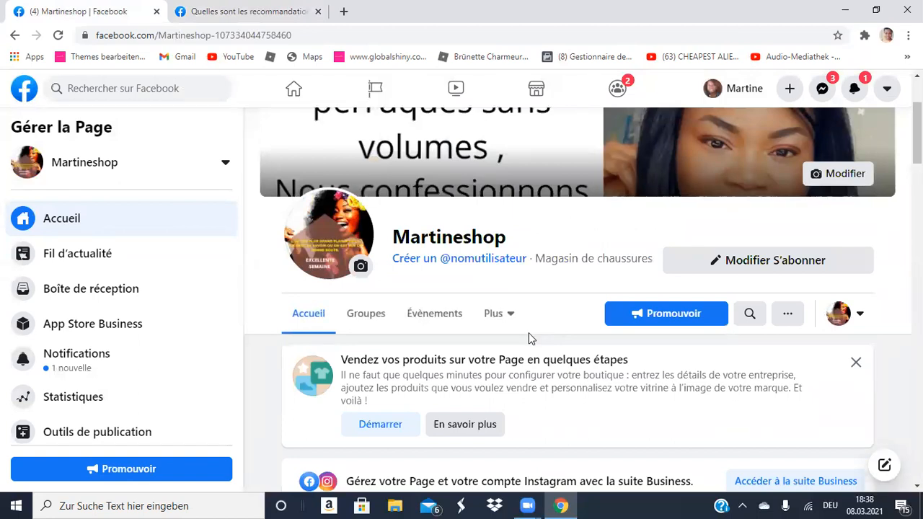
scroll(528, 337, "down", 3)
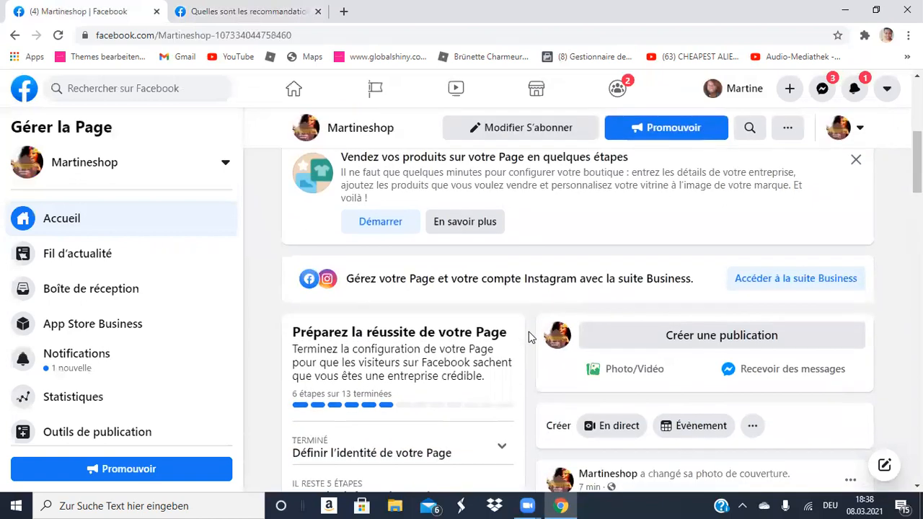
scroll(529, 337, "down", 3)
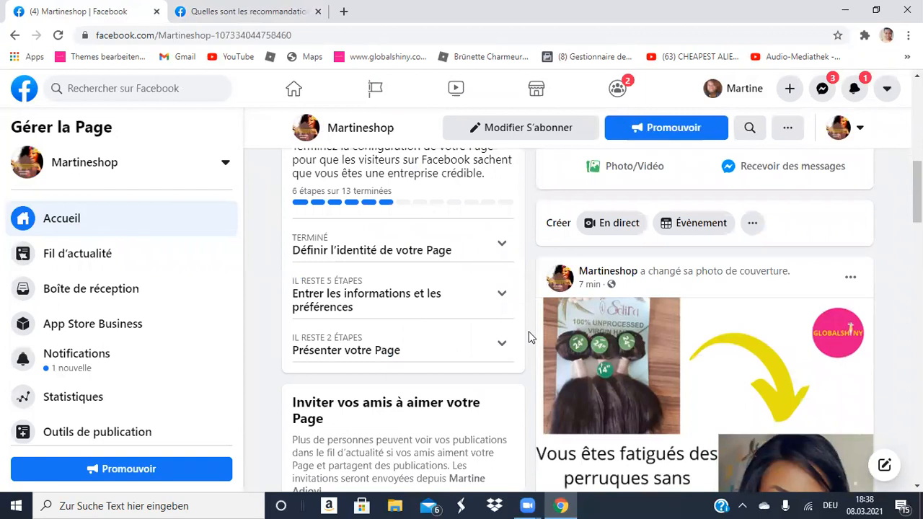
scroll(528, 338, "down", 4)
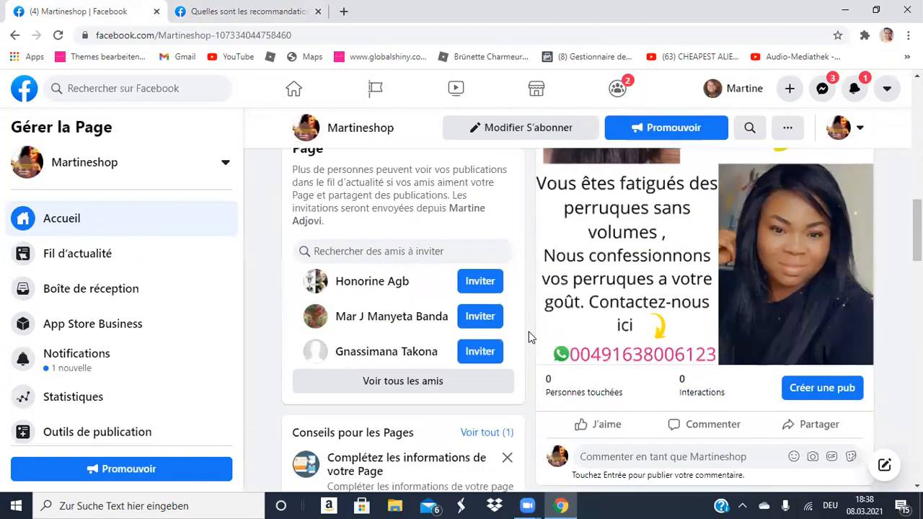
scroll(528, 337, "down", 3)
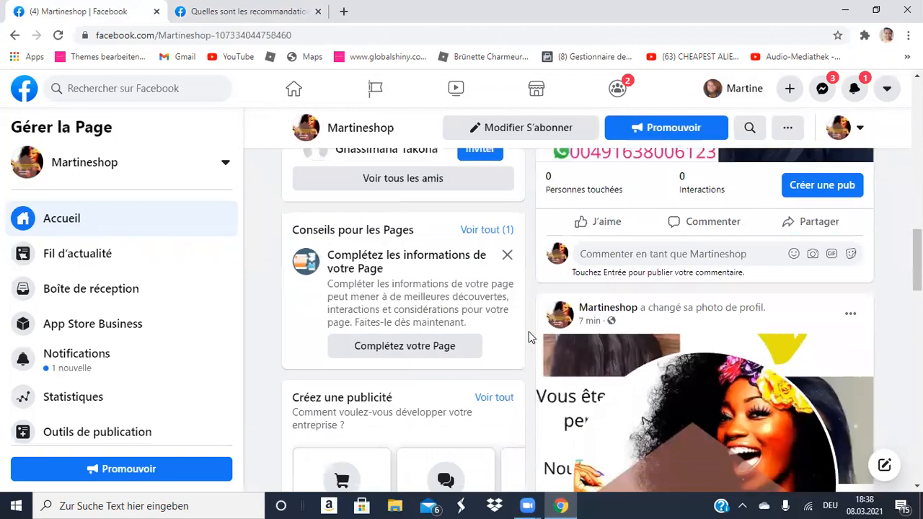
scroll(528, 337, "up", 10)
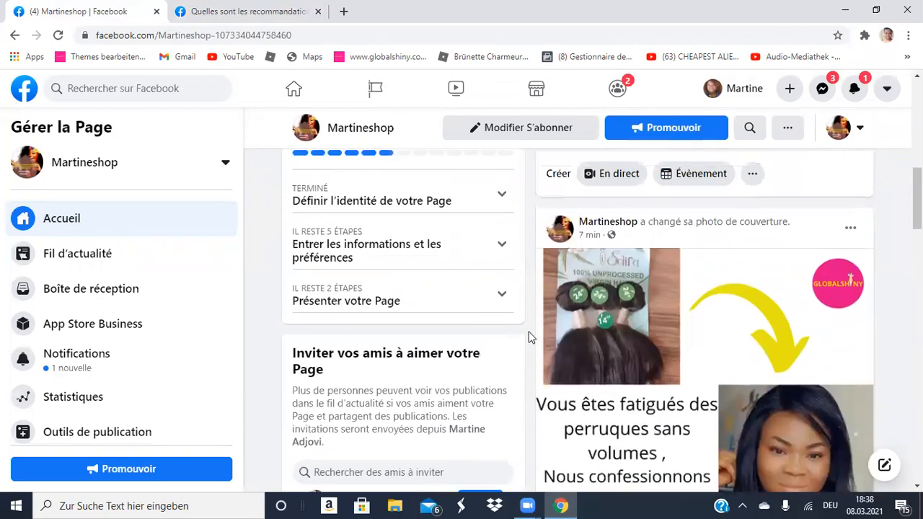
scroll(529, 337, "down", 2)
scroll(528, 338, "down", 1)
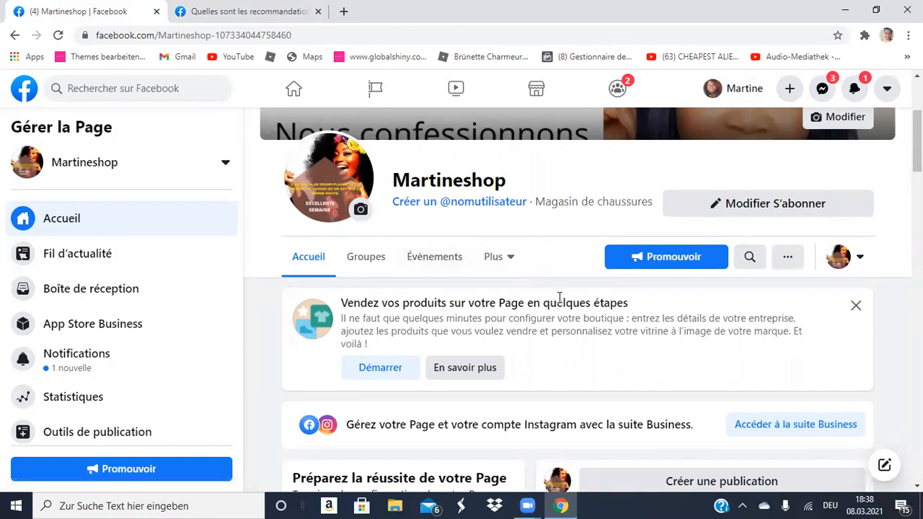
scroll(559, 297, "down", 2)
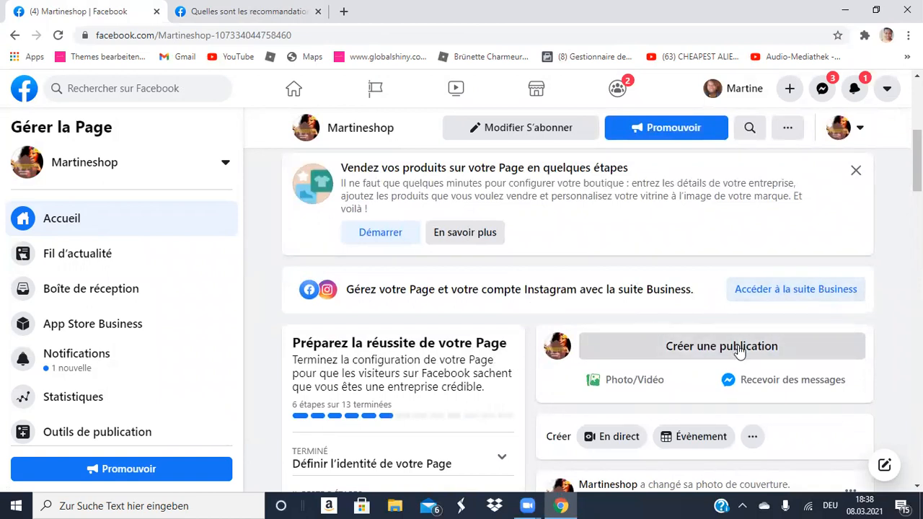
Start a new Page post with the caption 'bonne des femmes a toute.'.
left_click(699, 348)
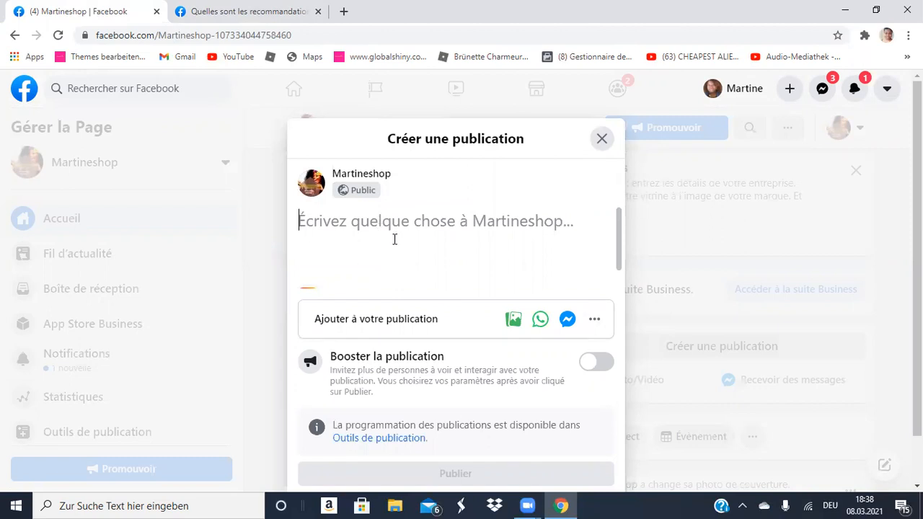
type("bonne ")
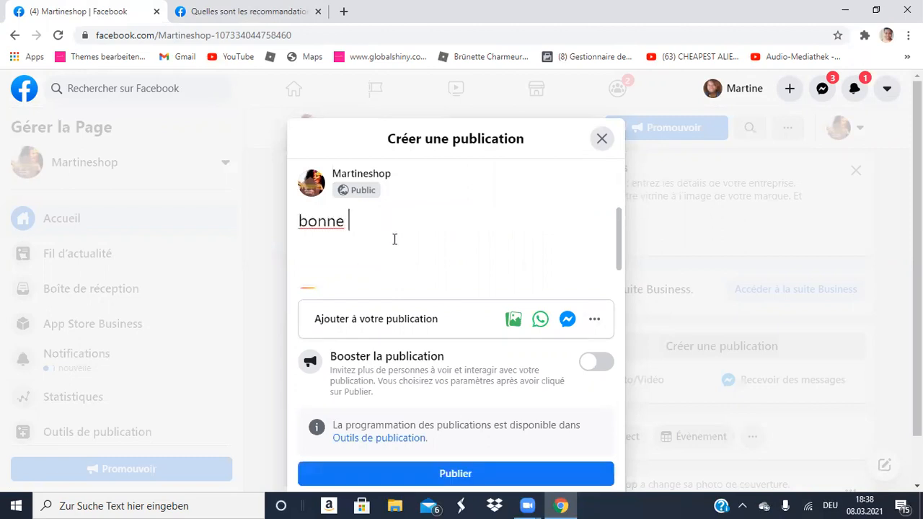
type("des femmes a toutes")
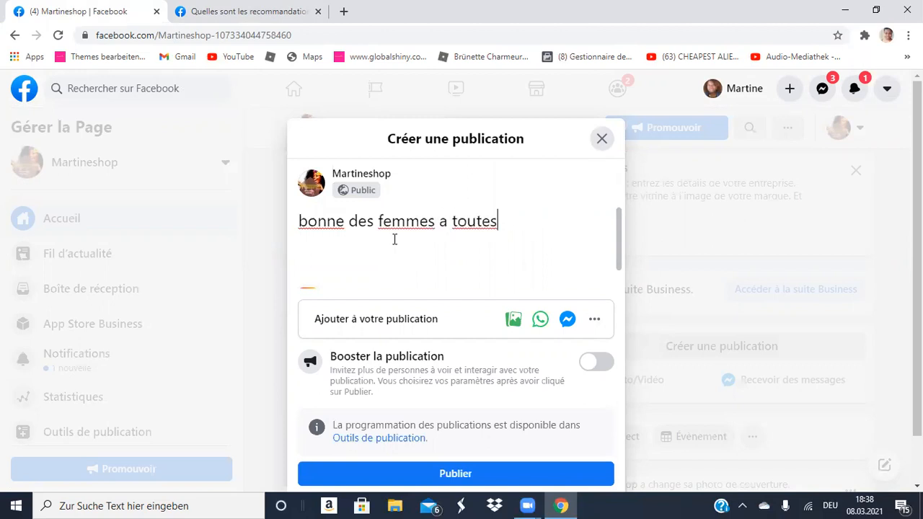
key("BackSpace")
type(".")
Add star-eyed emojis to the end of the caption.
scroll(477, 281, "down", 1)
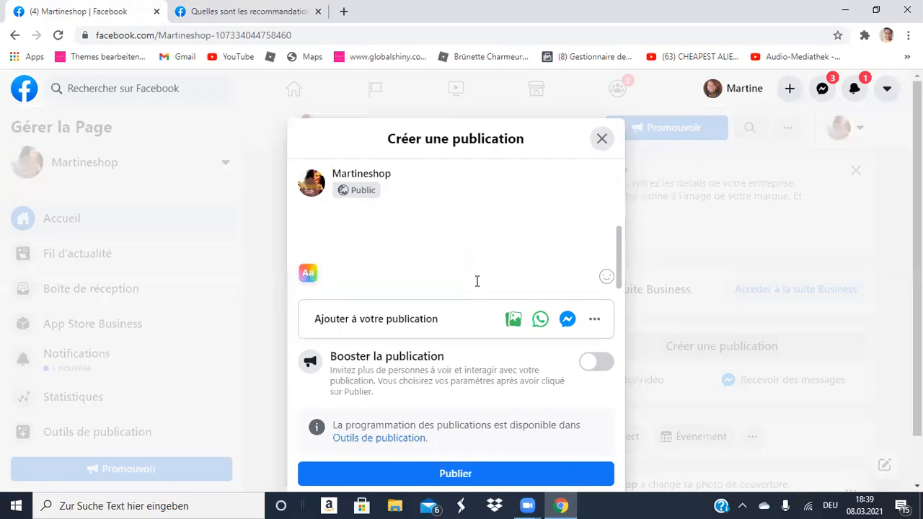
left_click(606, 279)
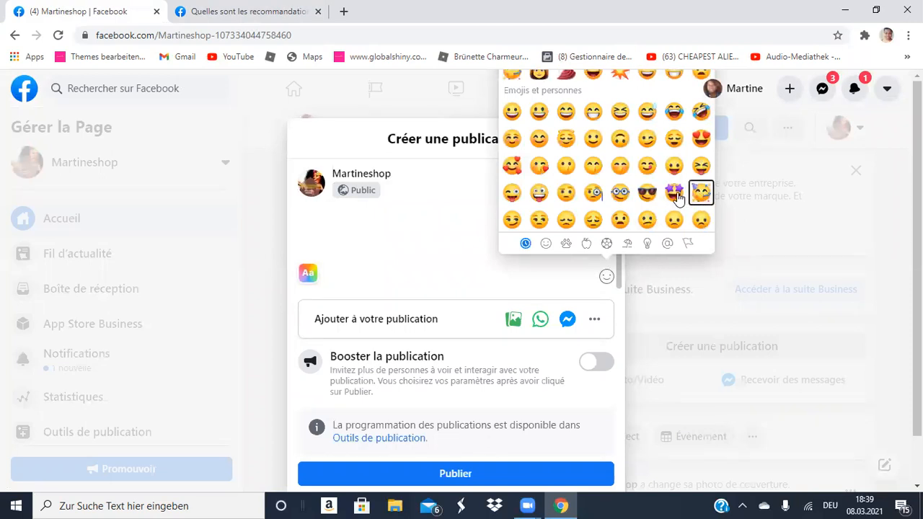
left_click(675, 199)
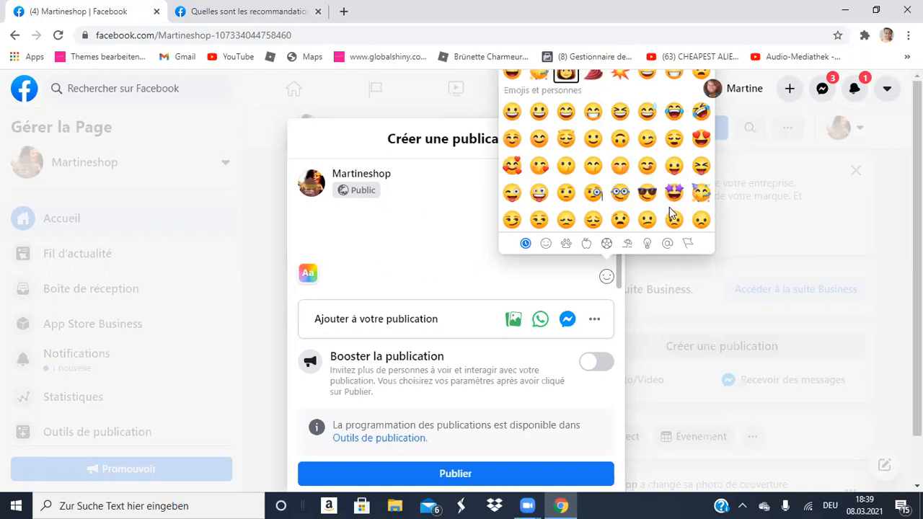
left_click(469, 259)
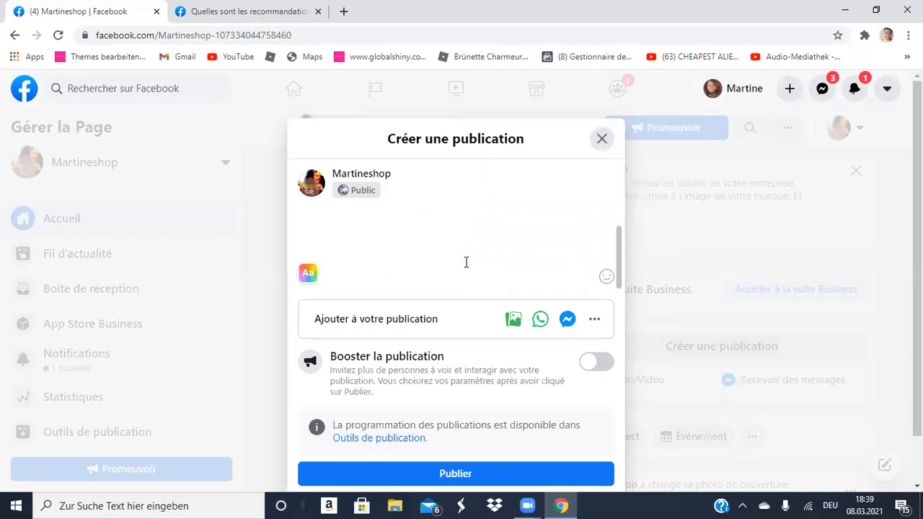
scroll(467, 263, "up", 1)
left_click(512, 321)
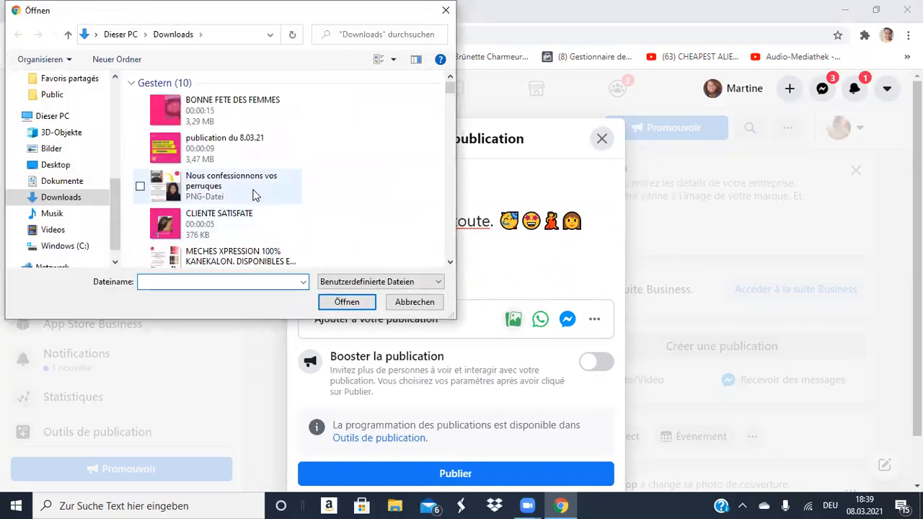
Attach the video 'publication du 8.03.21' from Downloads to the post.
scroll(253, 195, "down", 4)
scroll(253, 195, "down", 4)
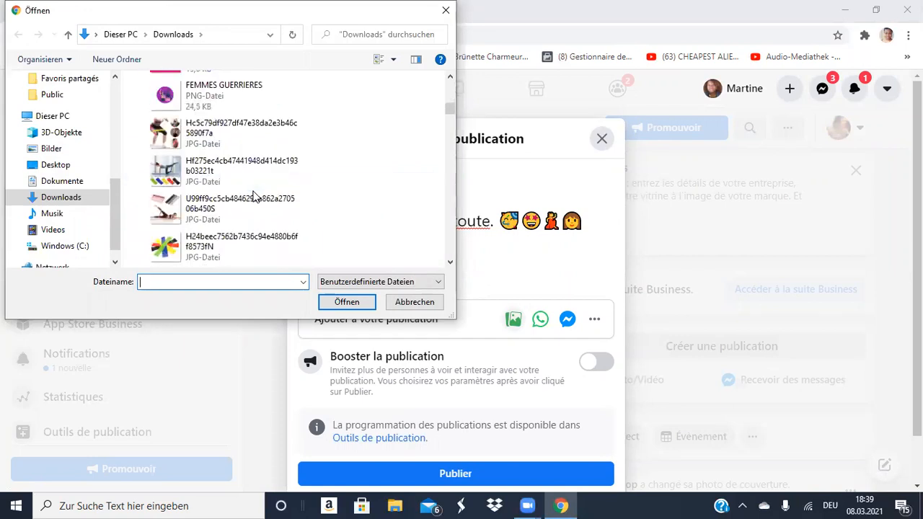
scroll(253, 194, "up", 8)
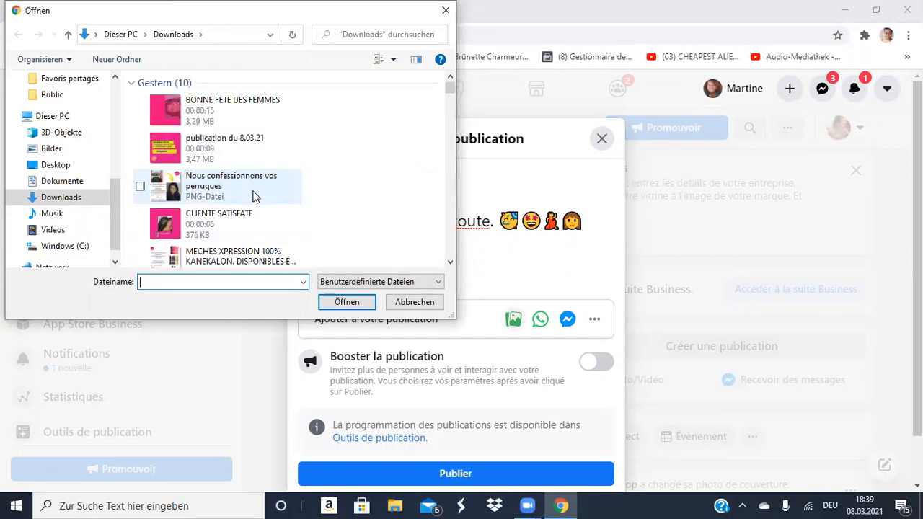
left_click(231, 138)
double_click(231, 138)
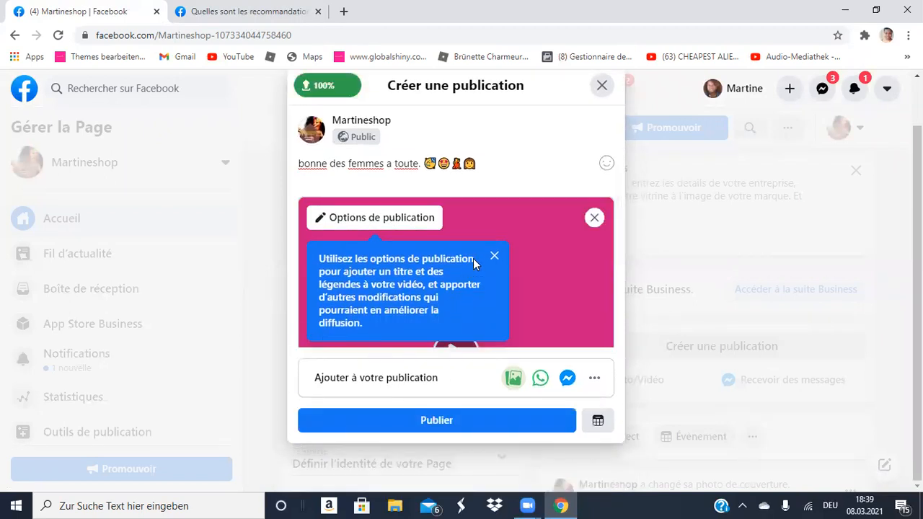
Title the attached video 'fete des femmes' in its publishing options and save.
left_click(415, 220)
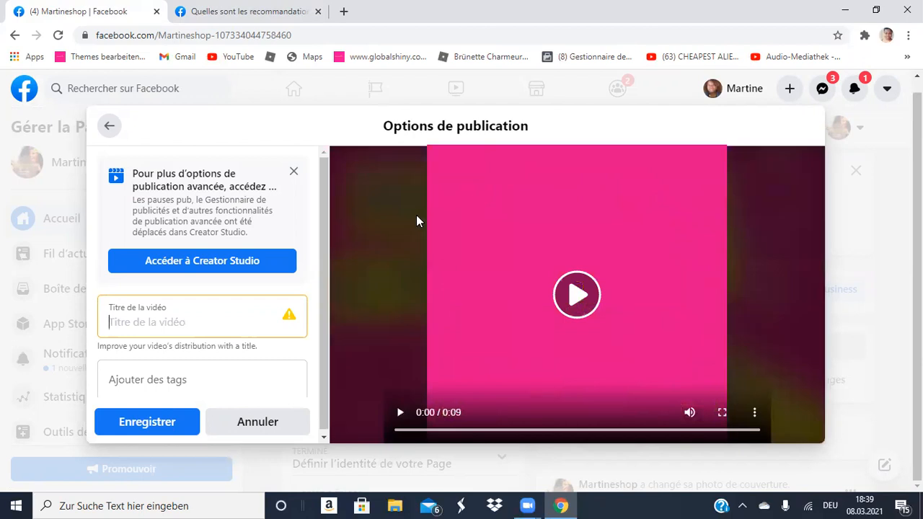
type("te des femmes")
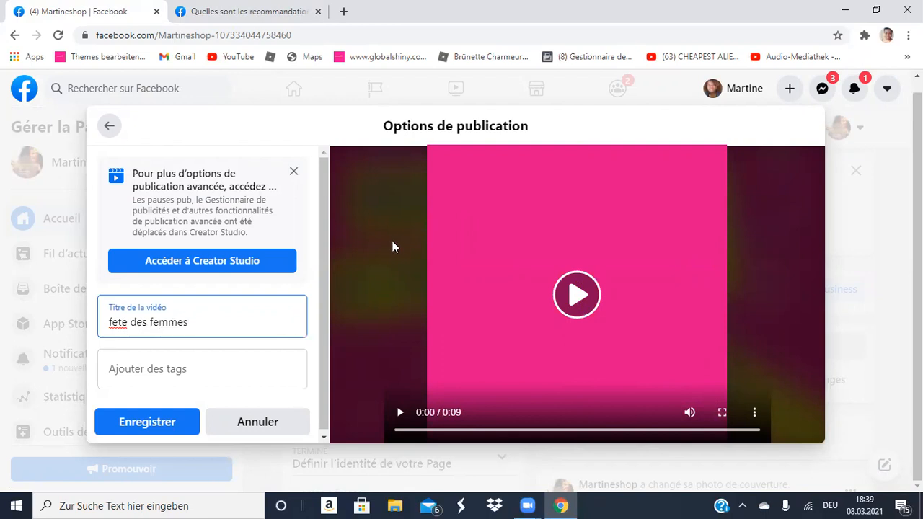
left_click(124, 422)
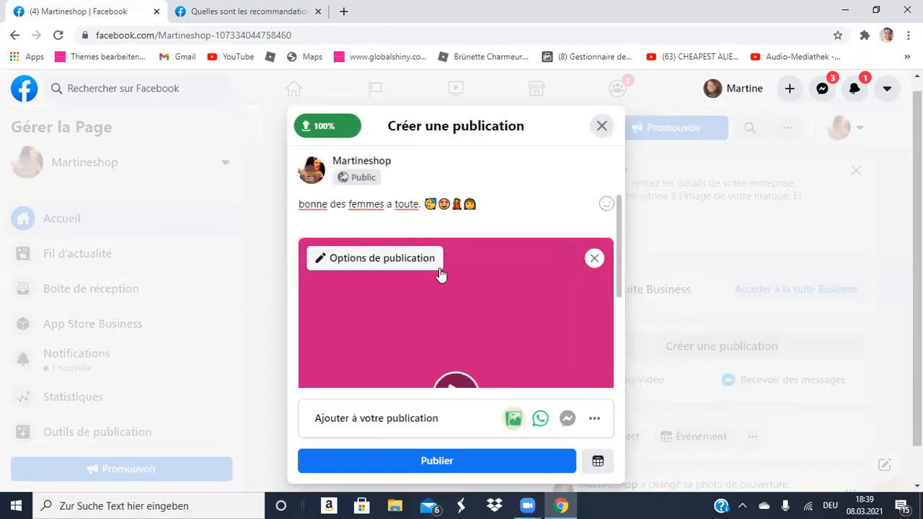
Publish the captioned video post to the Martineshop Page.
scroll(445, 284, "down", 2)
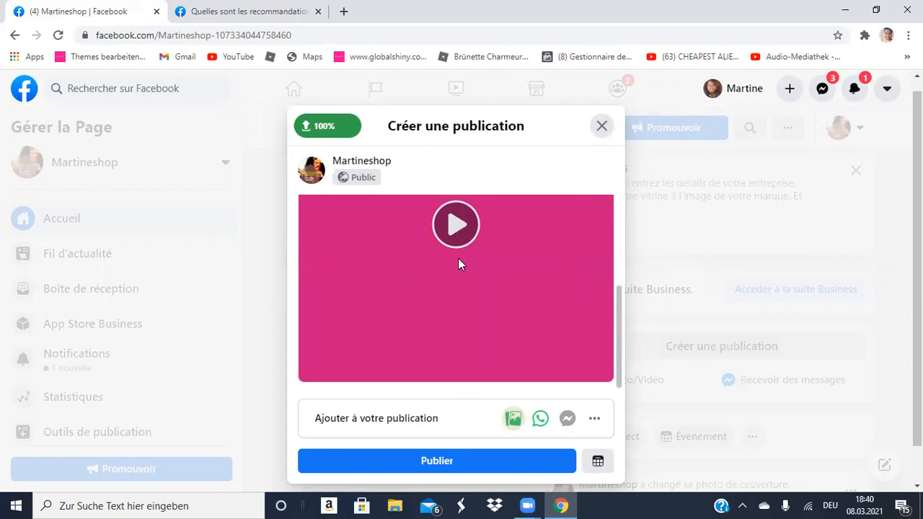
scroll(462, 281, "up", 2)
scroll(453, 298, "down", 2)
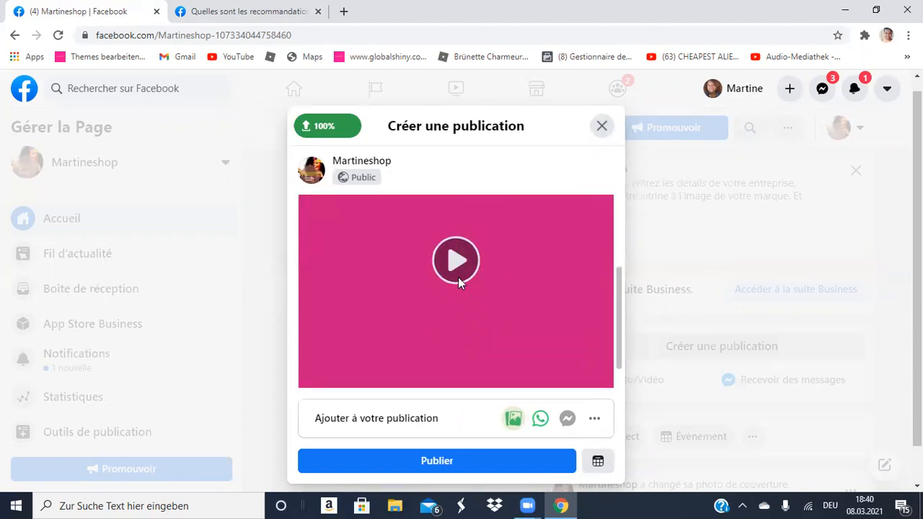
scroll(459, 310, "down", 1)
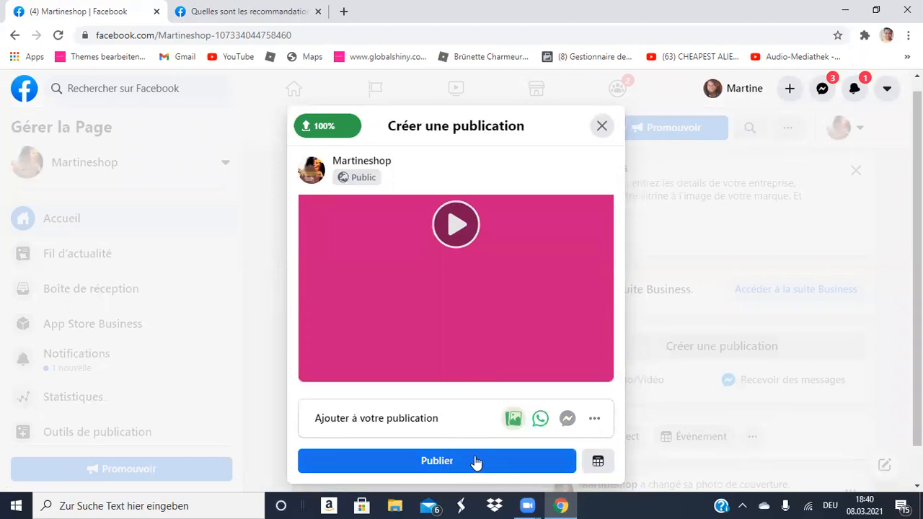
left_click(444, 461)
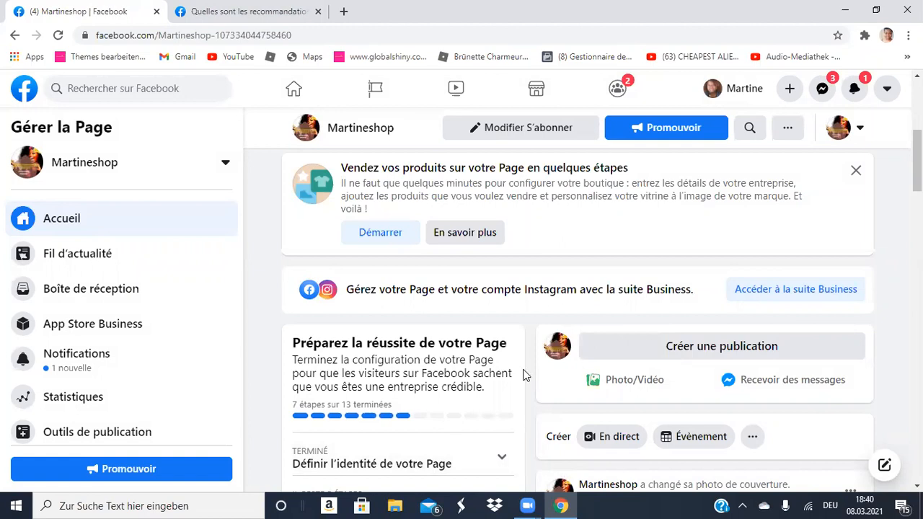
Scroll through the Martineshop Page home and open its own Fil d'actualité news feed.
scroll(526, 360, "down", 4)
scroll(526, 356, "up", 8)
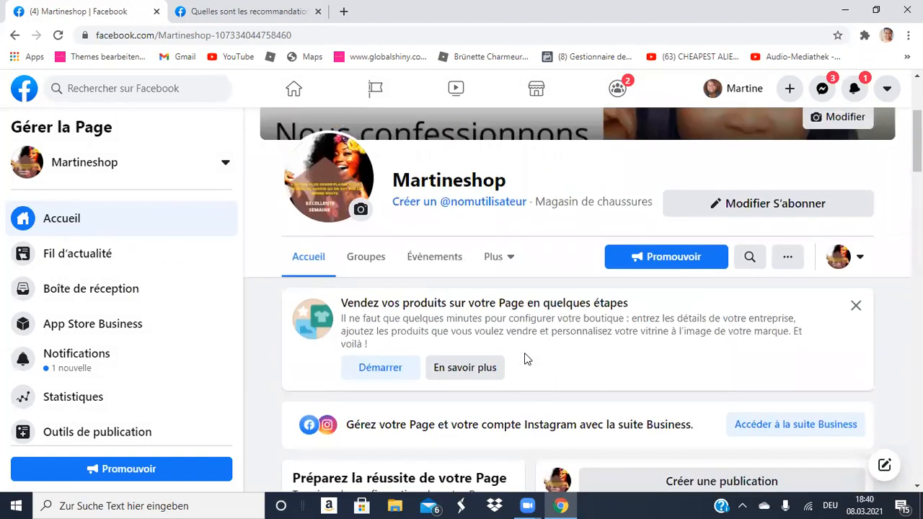
scroll(526, 358, "up", 2)
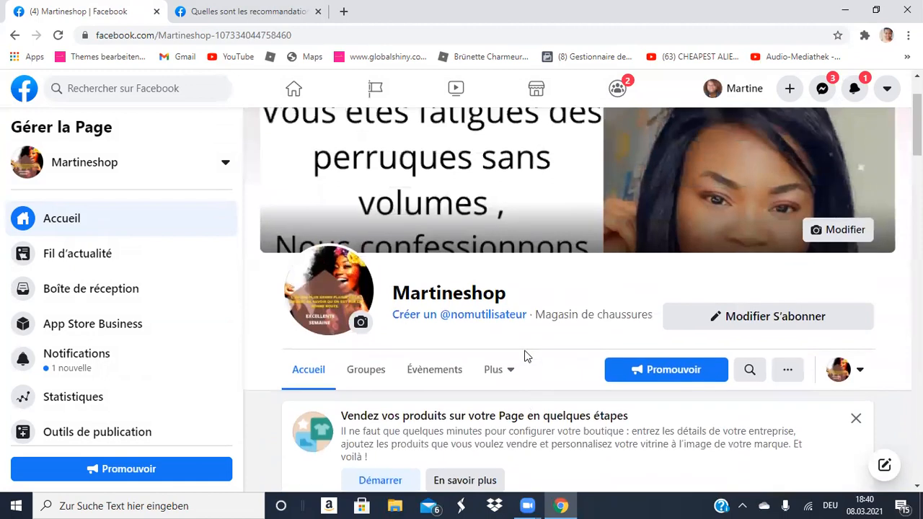
scroll(526, 356, "down", 5)
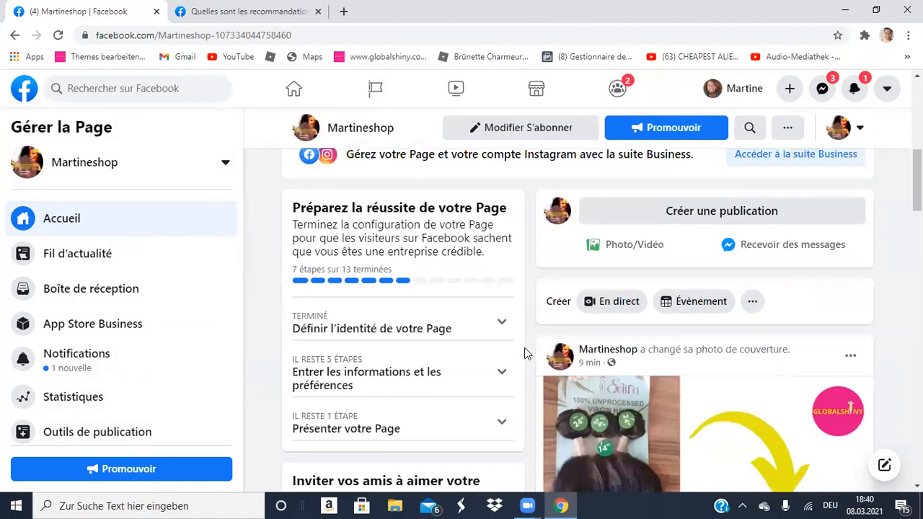
scroll(526, 353, "down", 10)
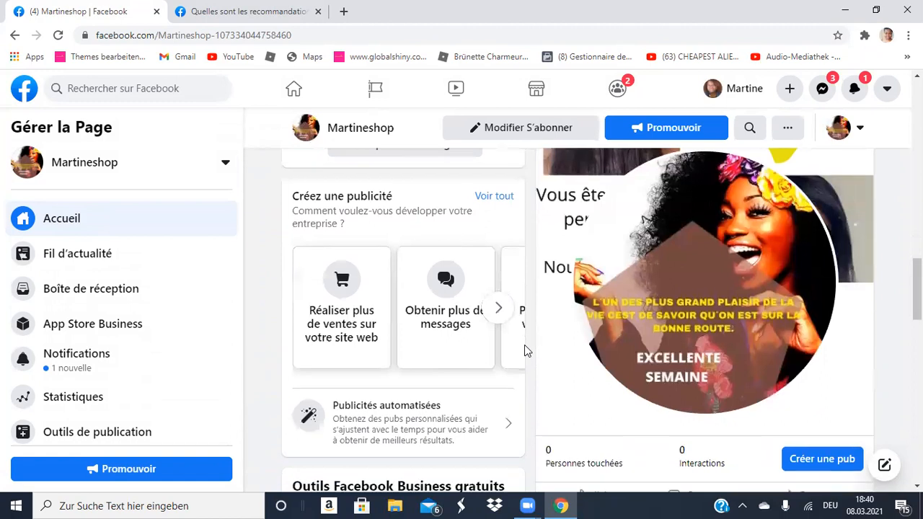
scroll(524, 345, "down", 8)
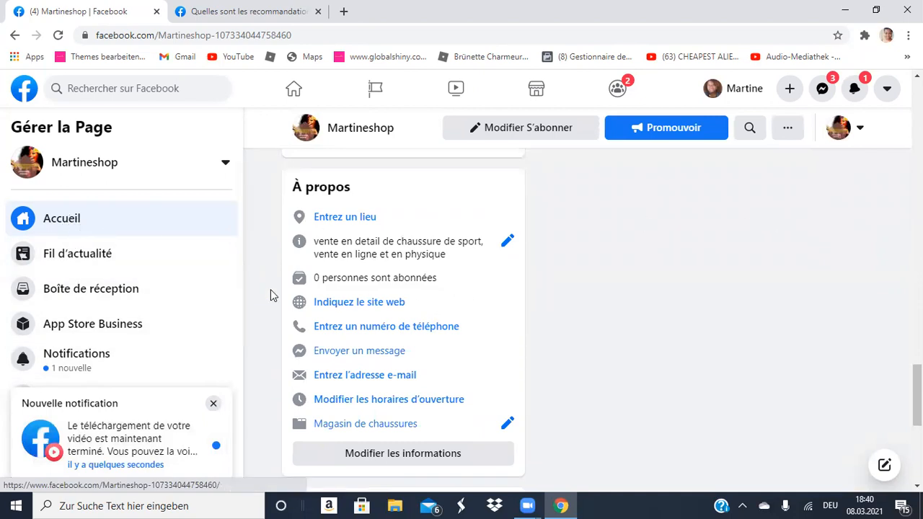
left_click(83, 259)
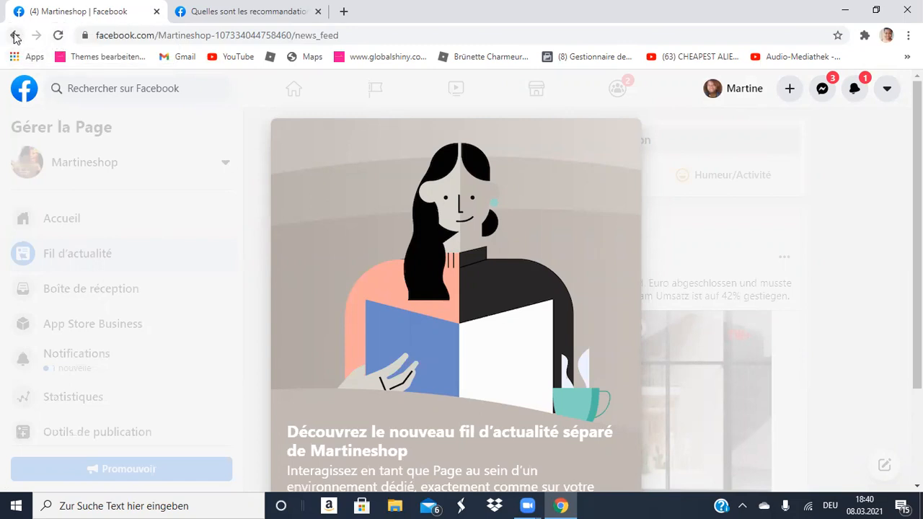
Return to the Martineshop Page home, keeping Martineshop as the managed Page.
left_click(14, 36)
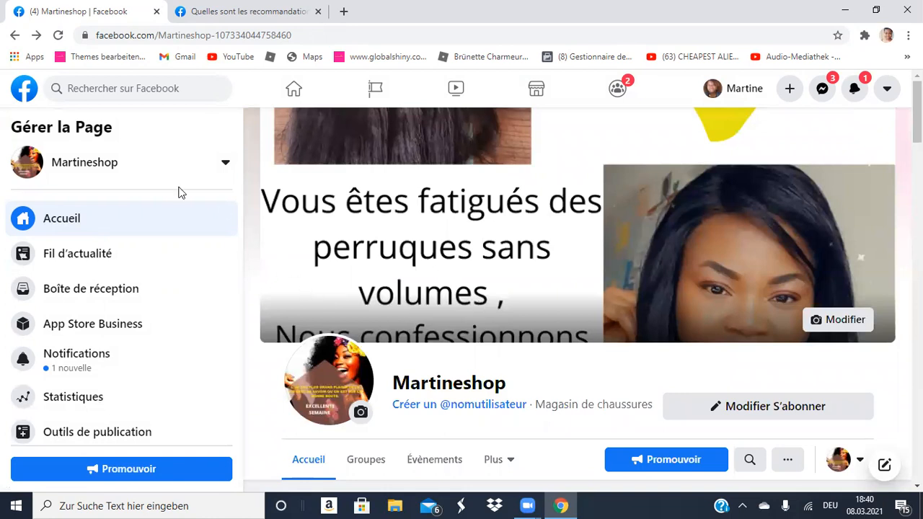
left_click(98, 171)
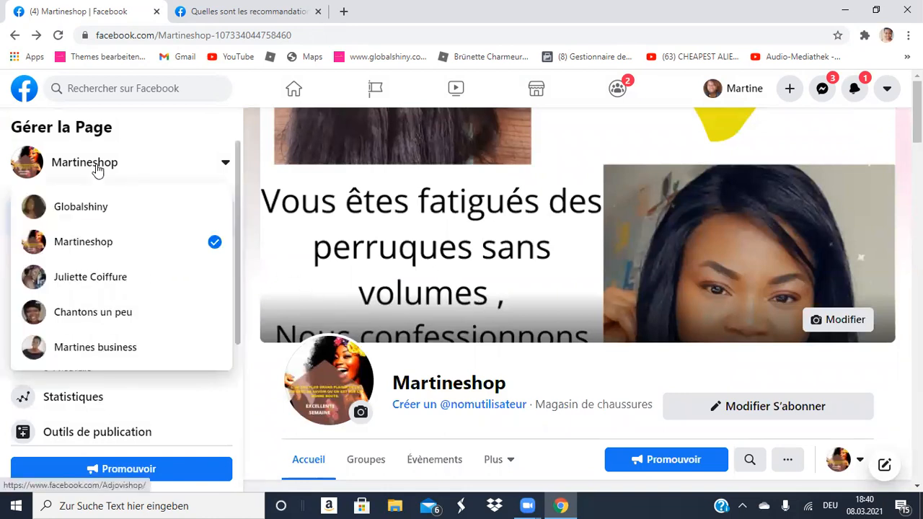
left_click(81, 245)
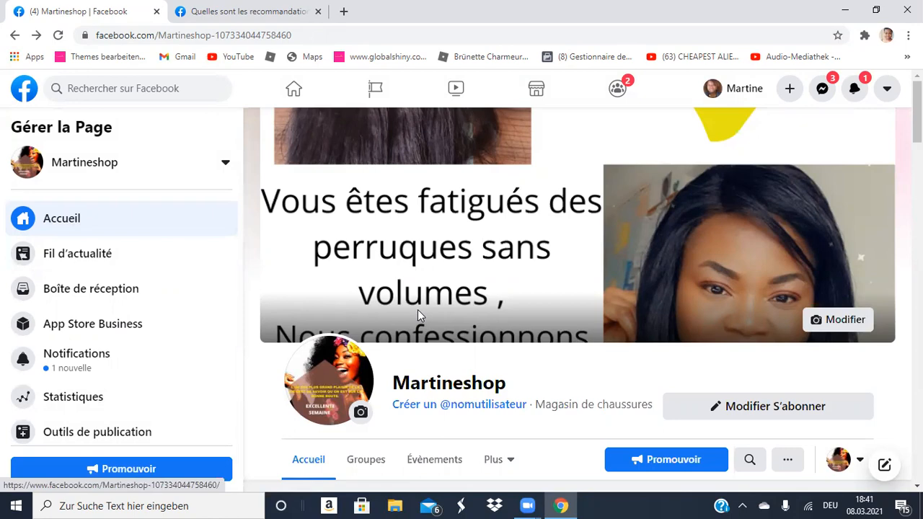
Scroll through the Page home and open the Page's Fil d'actualité news feed again.
scroll(420, 310, "down", 9)
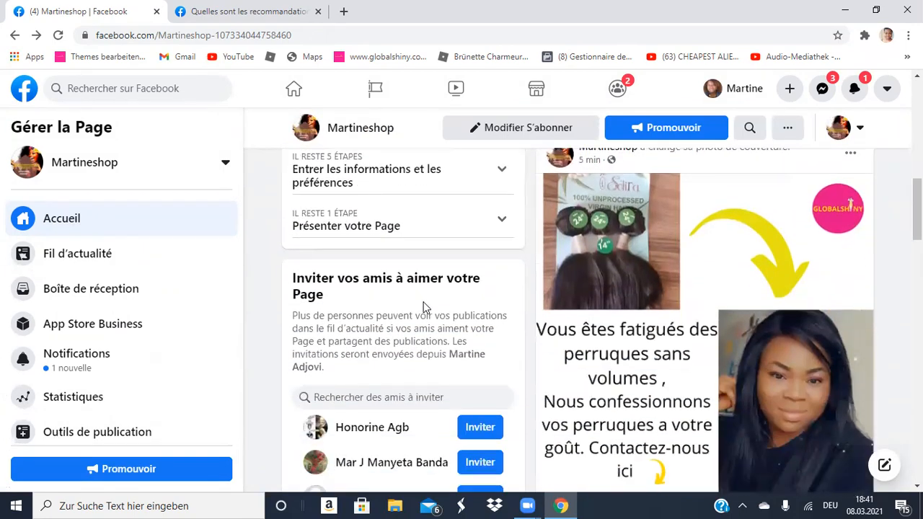
scroll(424, 306, "down", 12)
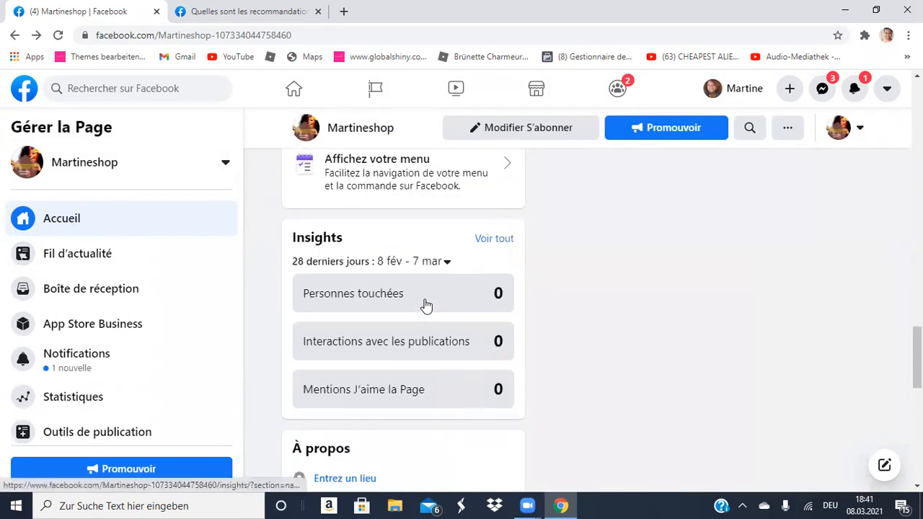
scroll(426, 306, "down", 8)
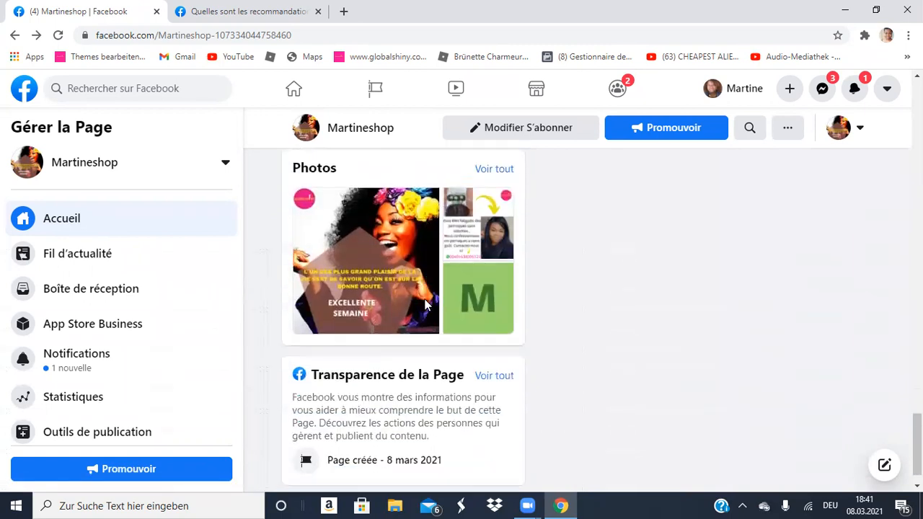
scroll(426, 306, "down", 1)
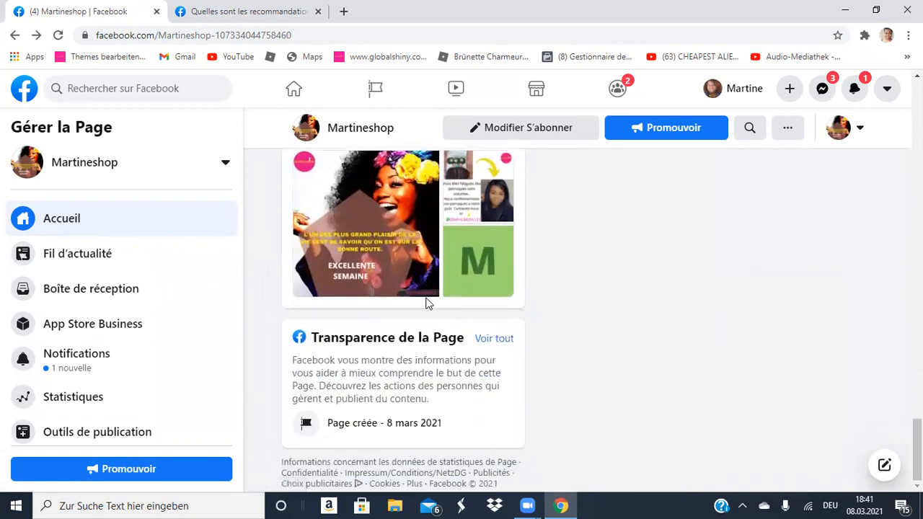
scroll(425, 302, "up", 10)
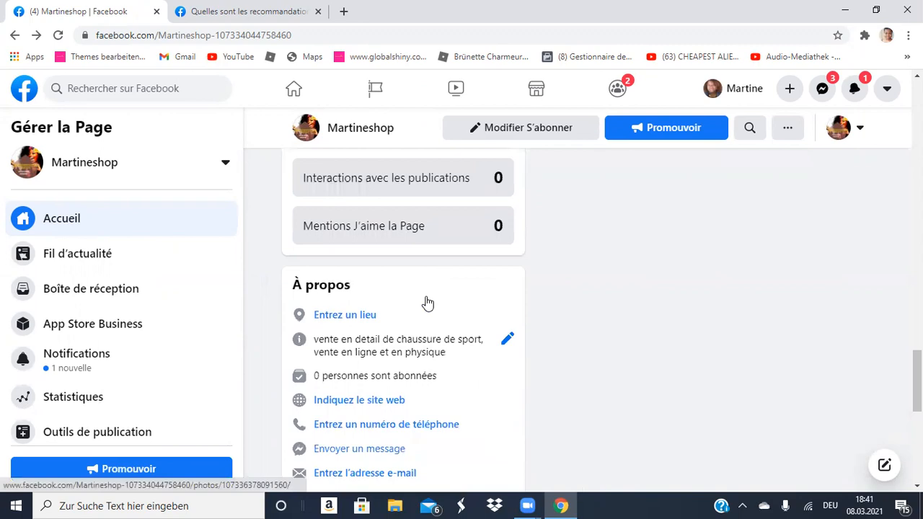
scroll(427, 302, "up", 1)
scroll(426, 303, "up", 10)
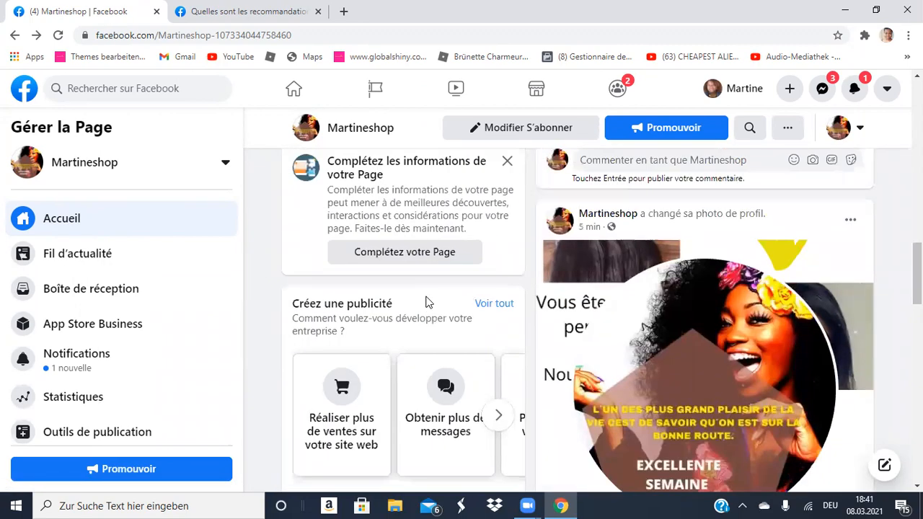
scroll(426, 302, "up", 8)
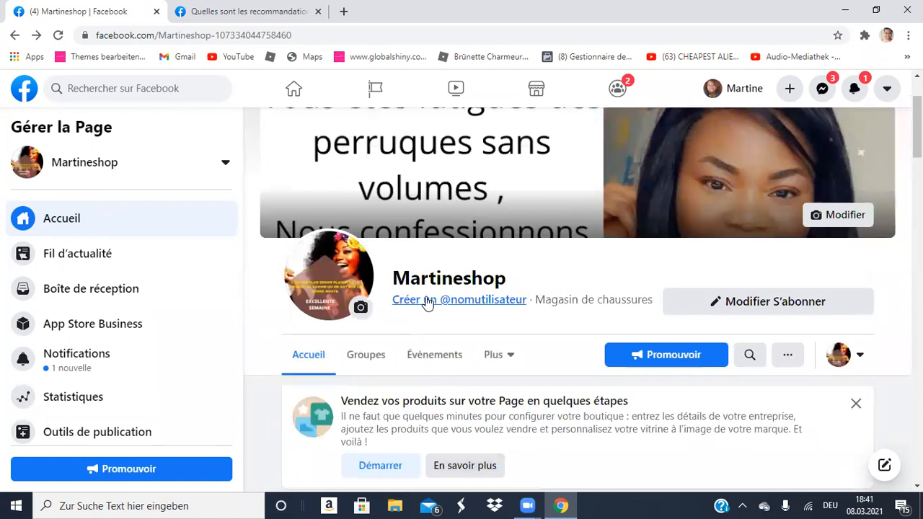
left_click(78, 261)
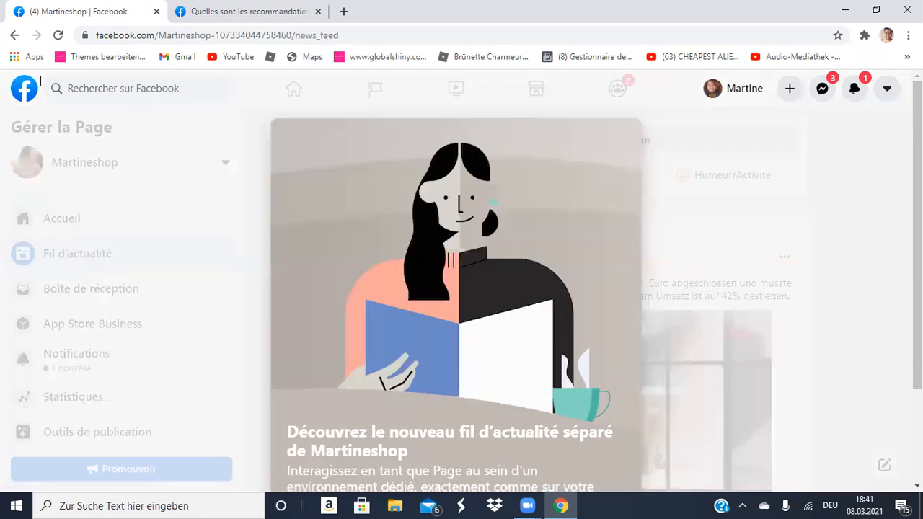
Close the username-guidelines help tab and go back to the Martineshop Page home.
left_click(251, 15)
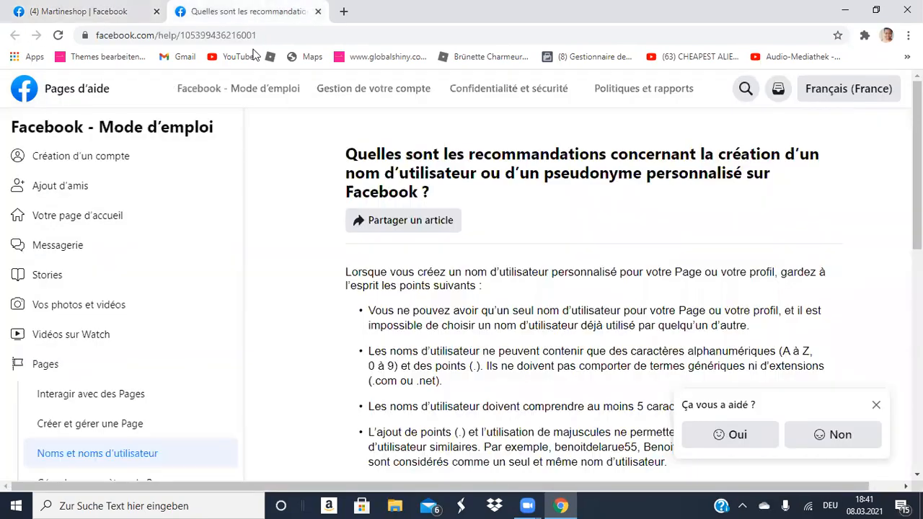
left_click(318, 11)
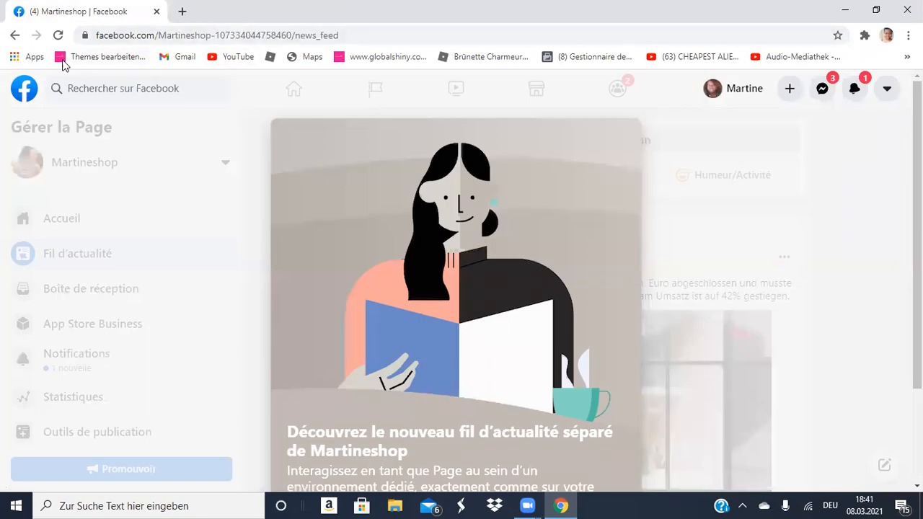
left_click(15, 36)
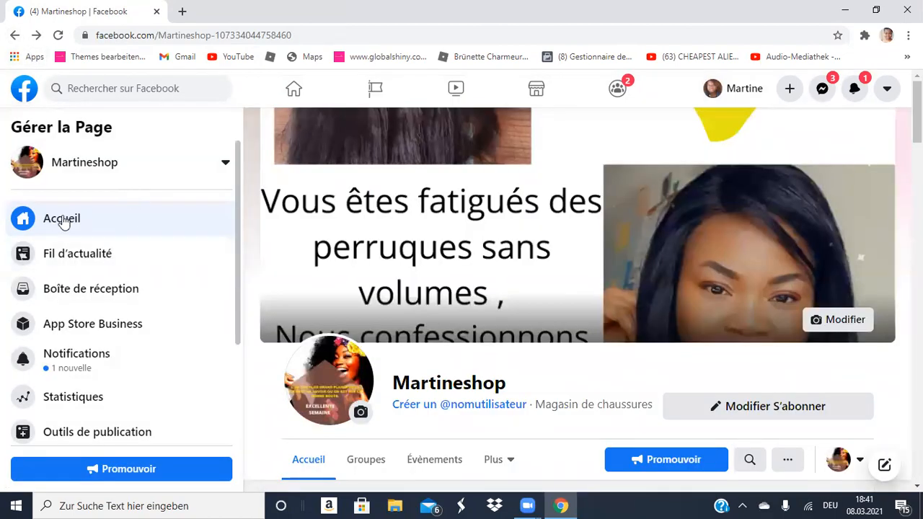
Scroll down the Martineshop Page and open its Notifications, showing the new administrator notice.
scroll(404, 268, "down", 6)
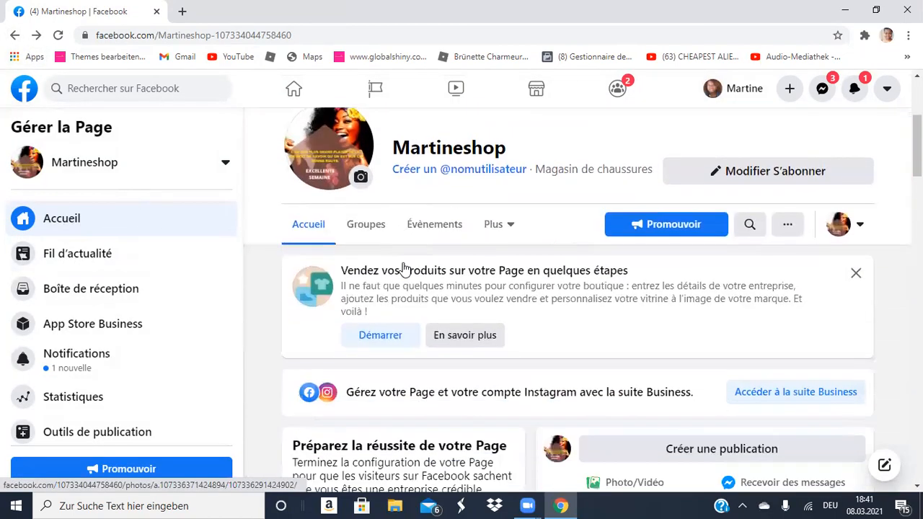
scroll(403, 268, "down", 2)
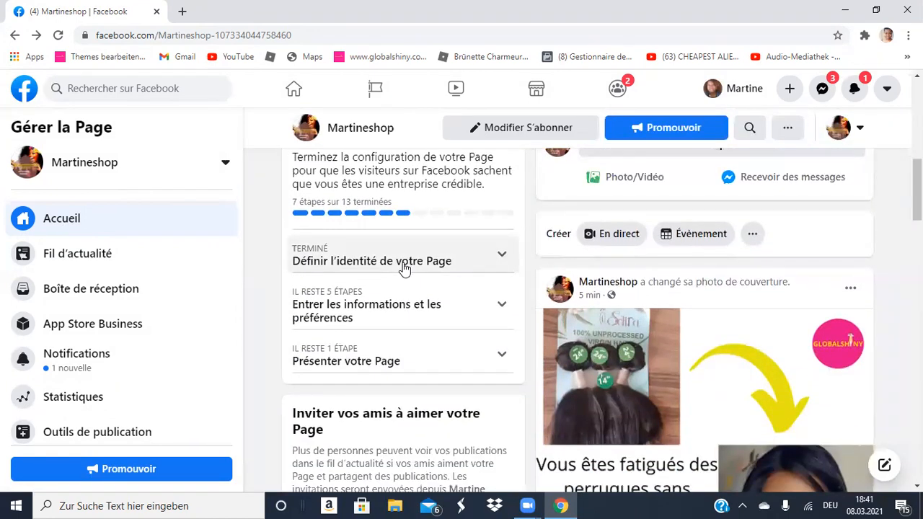
scroll(404, 268, "down", 8)
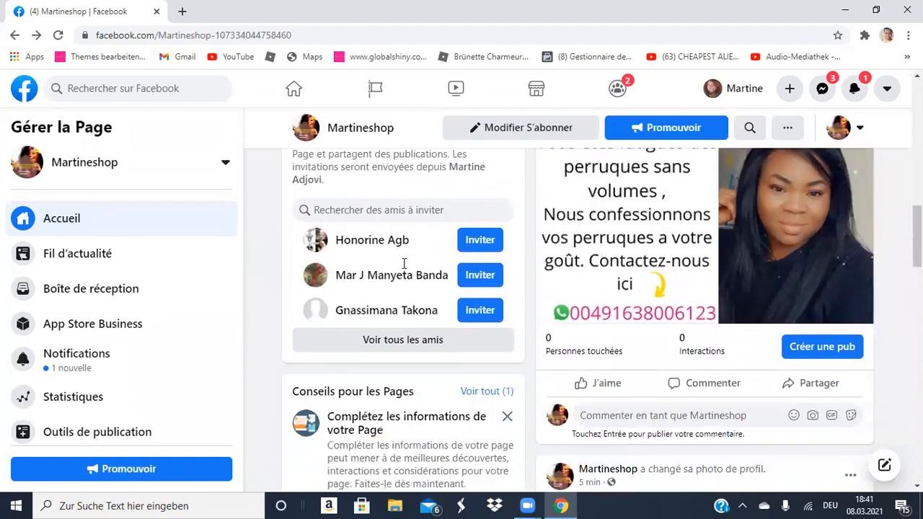
scroll(404, 265, "down", 10)
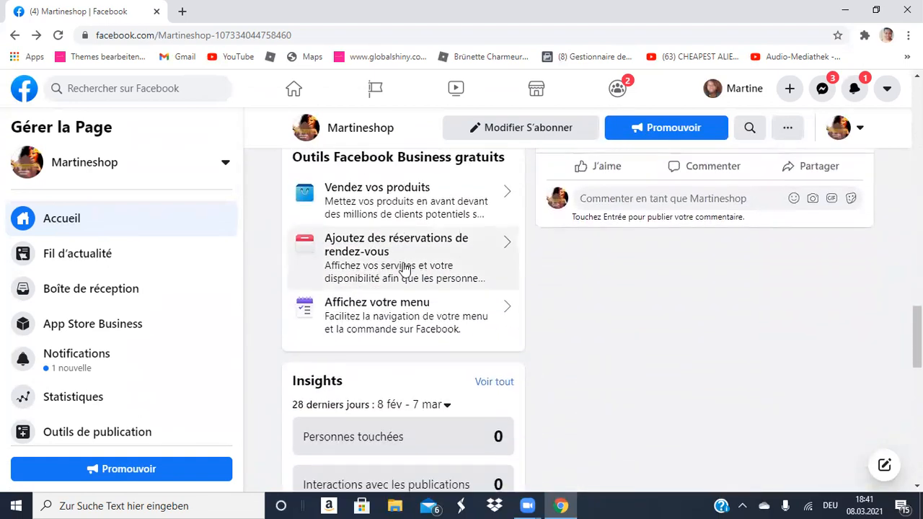
scroll(404, 268, "down", 5)
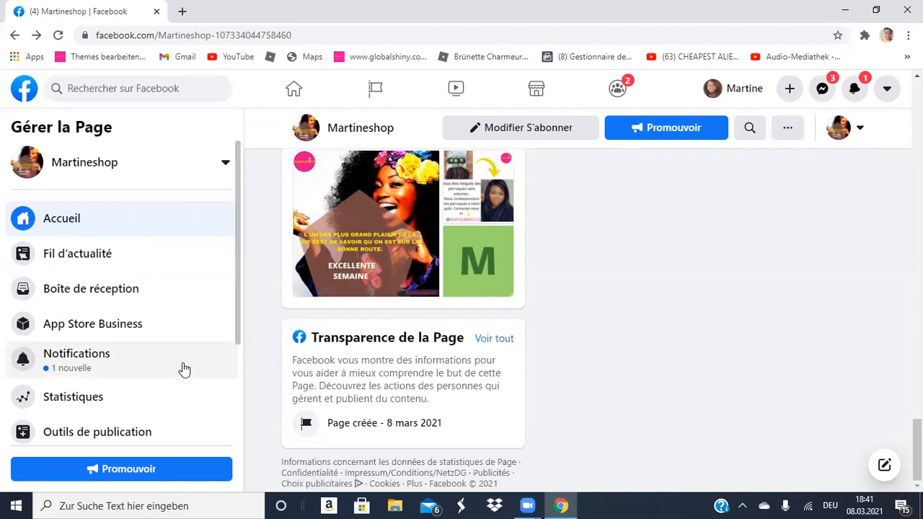
left_click(78, 361)
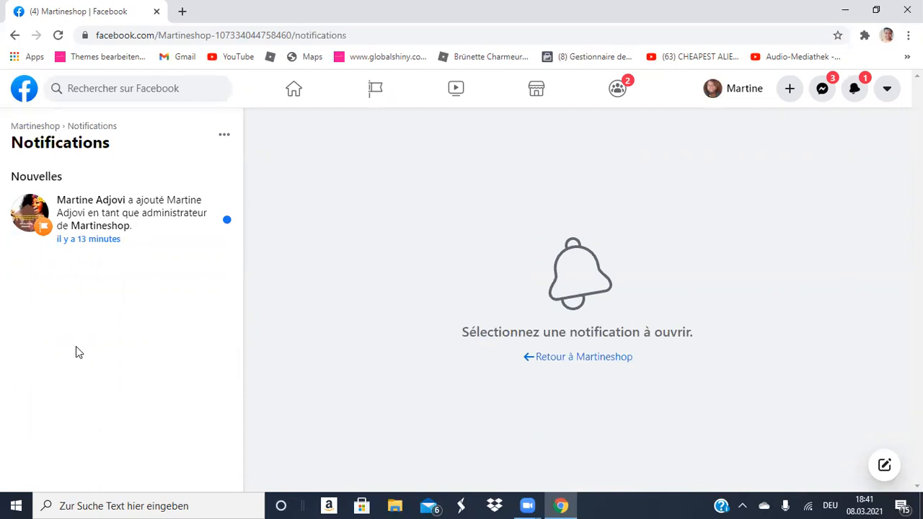
Go back to the Martineshop Page home and review its setup checklist at 7 of 13 steps.
left_click(14, 35)
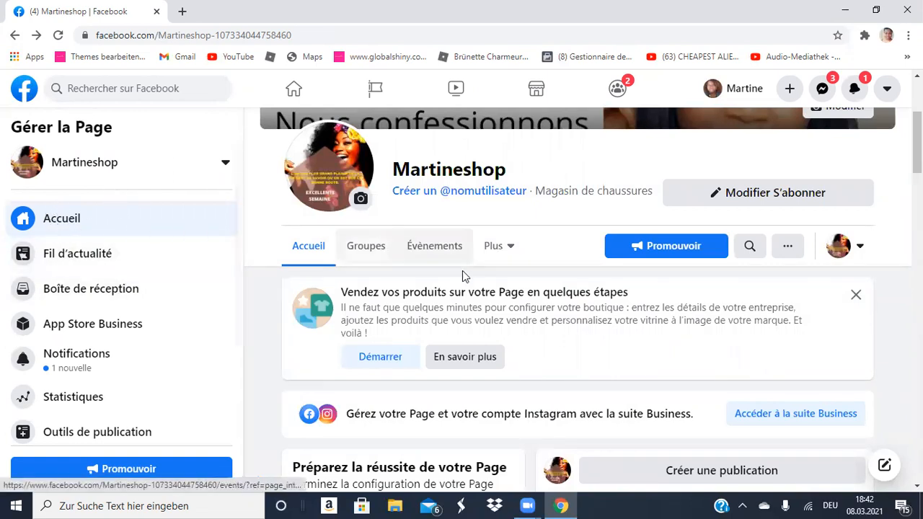
scroll(476, 285, "down", 5)
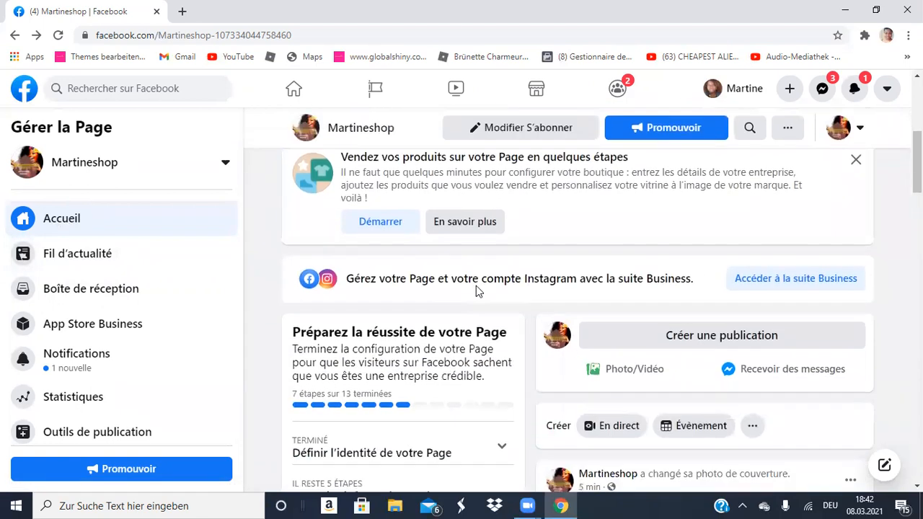
scroll(476, 290, "up", 4)
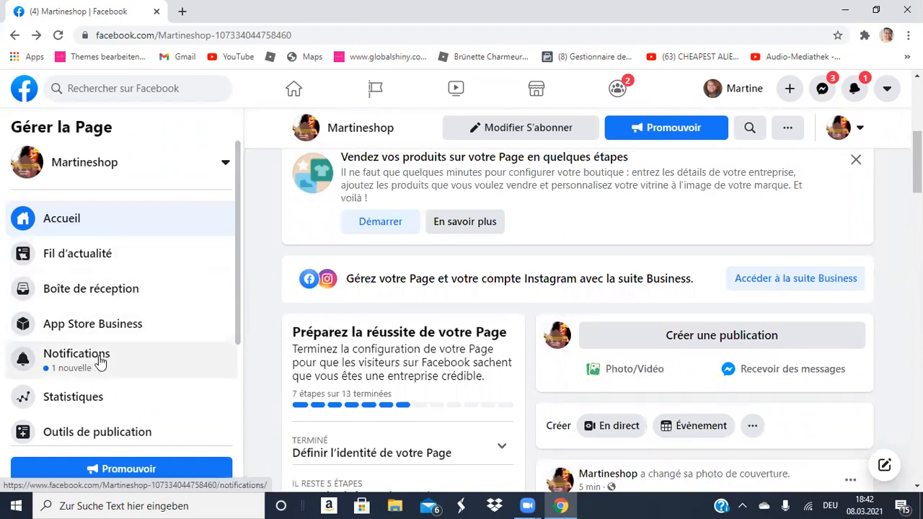
scroll(101, 360, "down", 2)
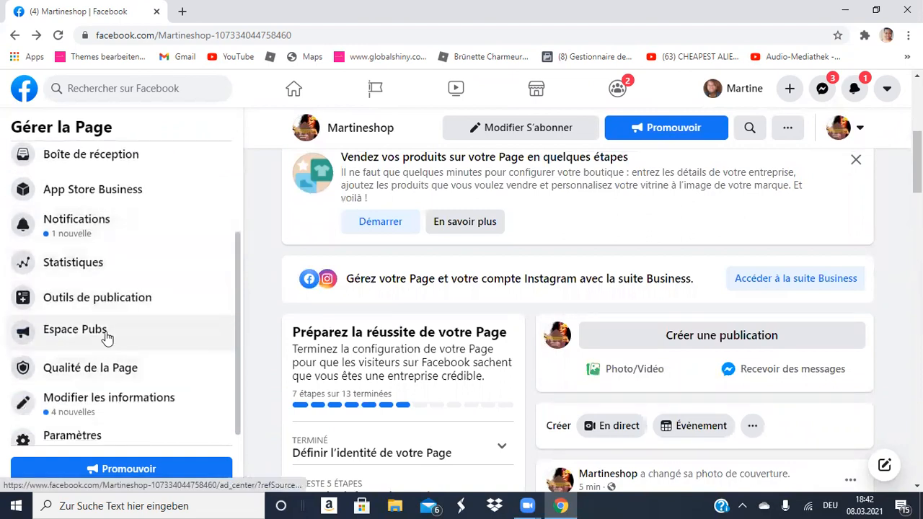
Open Outils de publication and go to the Vidéothèque video library under Vidéos.
left_click(117, 304)
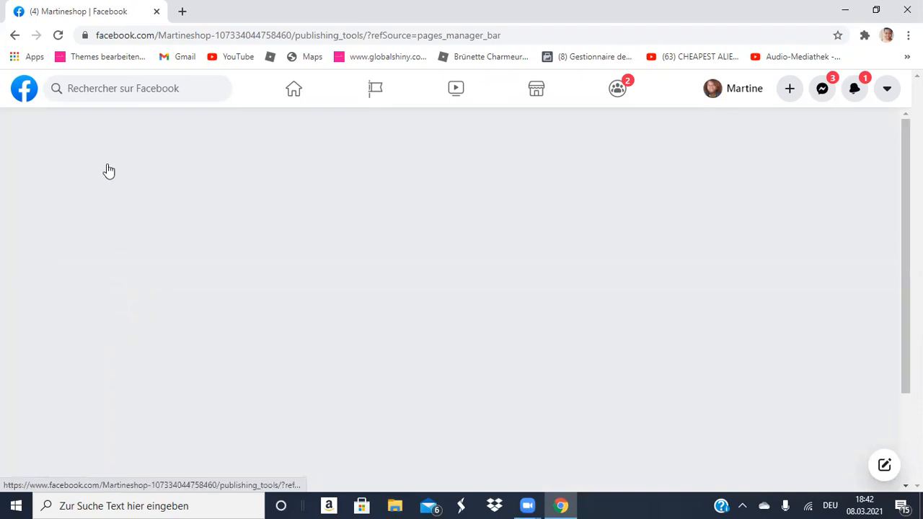
scroll(405, 280, "down", 5)
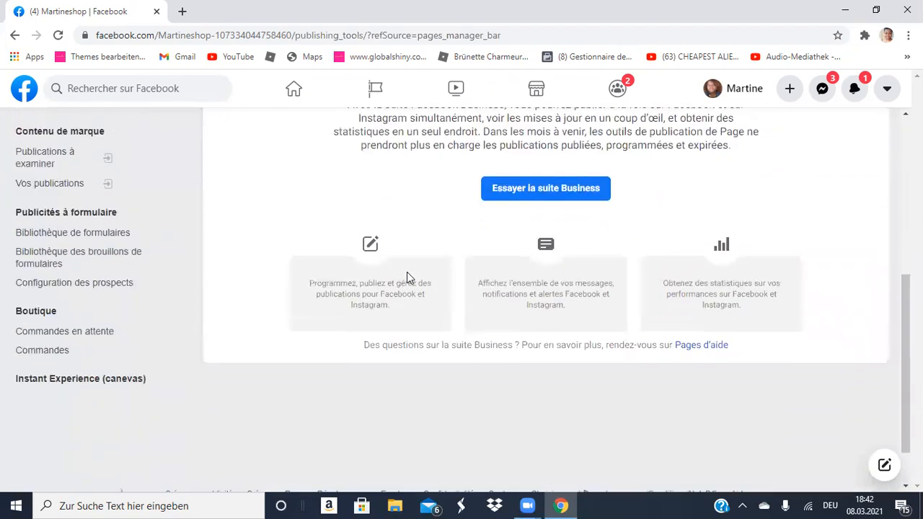
scroll(190, 248, "up", 5)
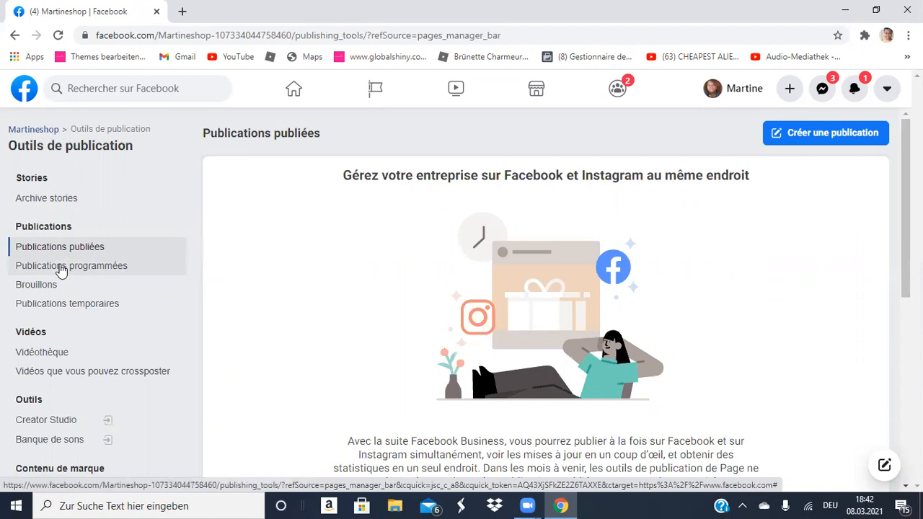
left_click(63, 356)
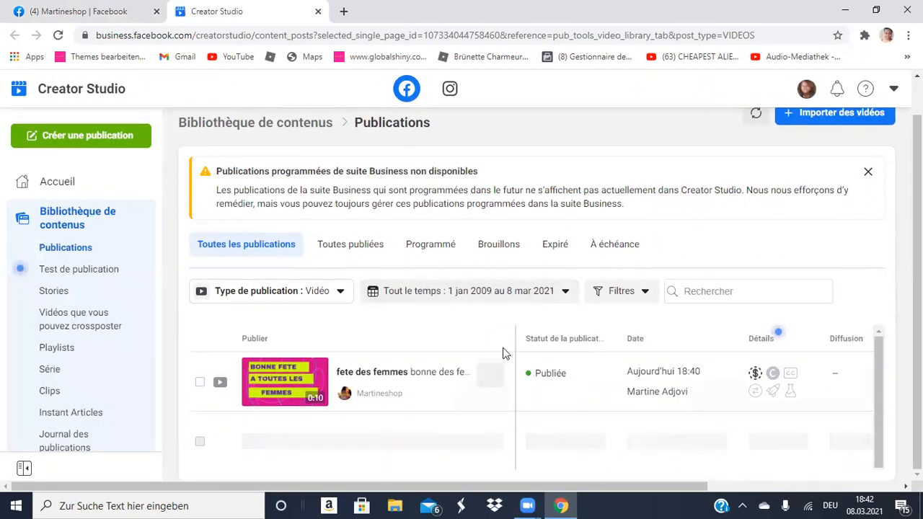
Open the 'fete des femmes' video details, dismiss the 'Un nouveau look' notice, and play it full screen.
left_click(300, 380)
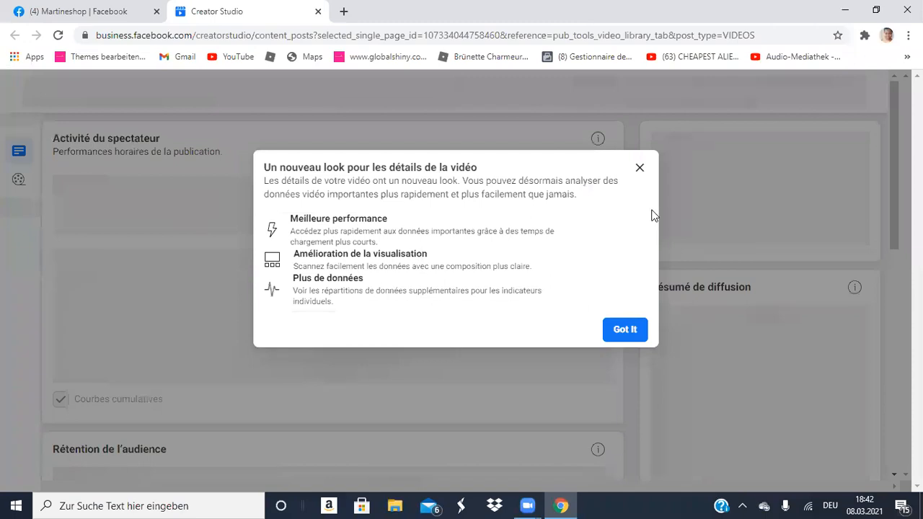
left_click(639, 168)
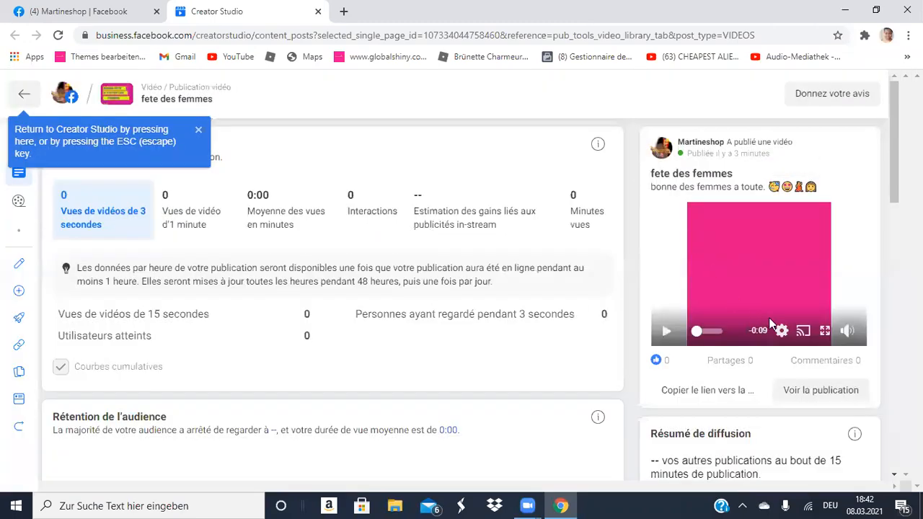
left_click(667, 332)
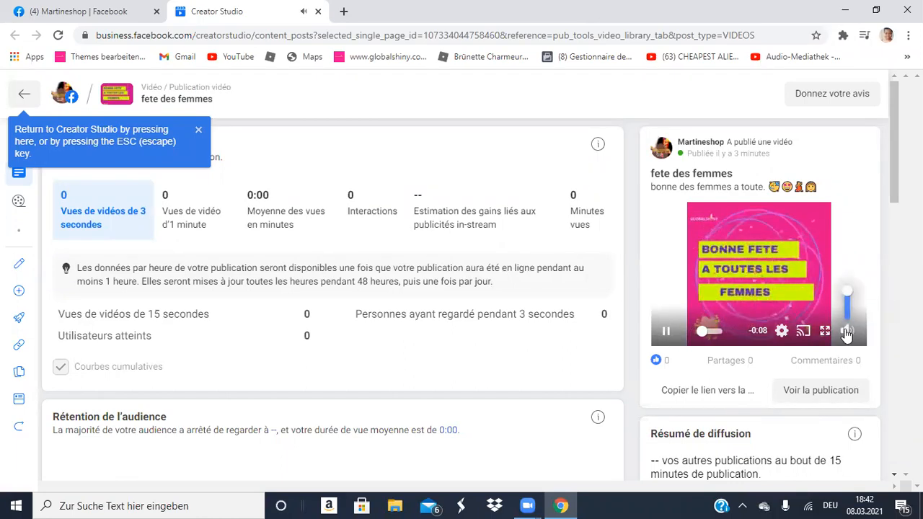
left_click(824, 332)
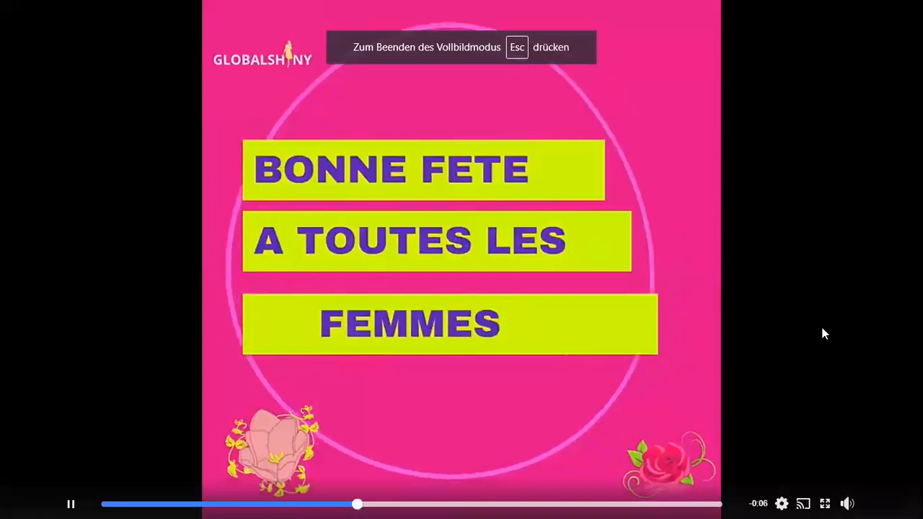